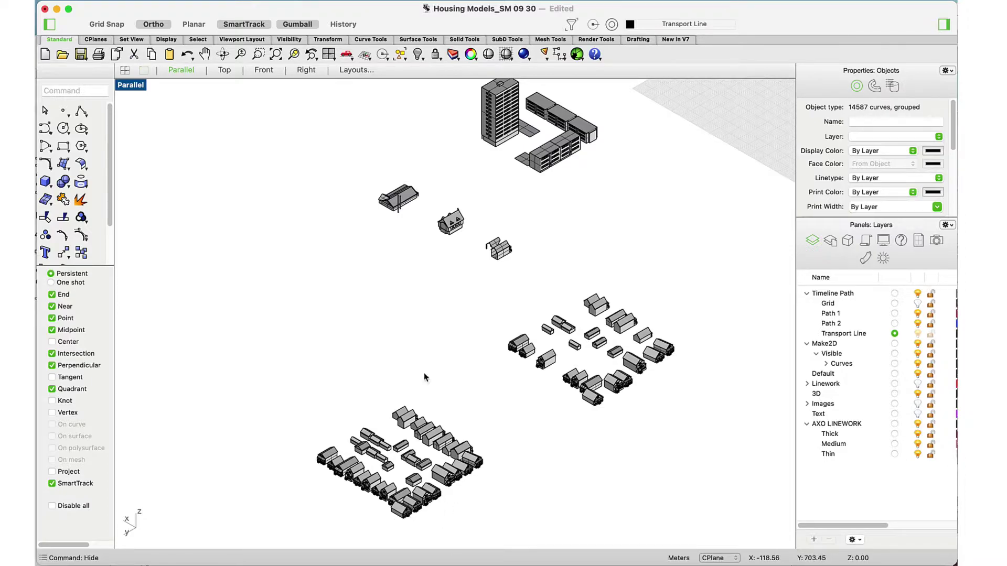
- Switch from the Housing Models file to Make 2D Tutorial.3dm and inspect its two house models
{"action": "left_click", "coordinate": [57, 10]}
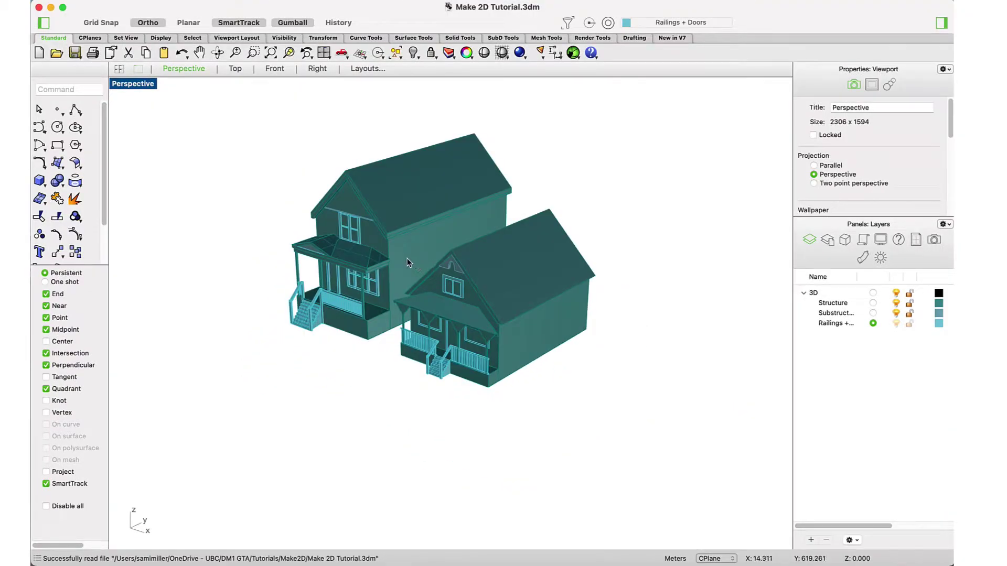
{"action": "right_click_drag", "start_coordinate": [408, 263], "coordinate": [426, 288]}
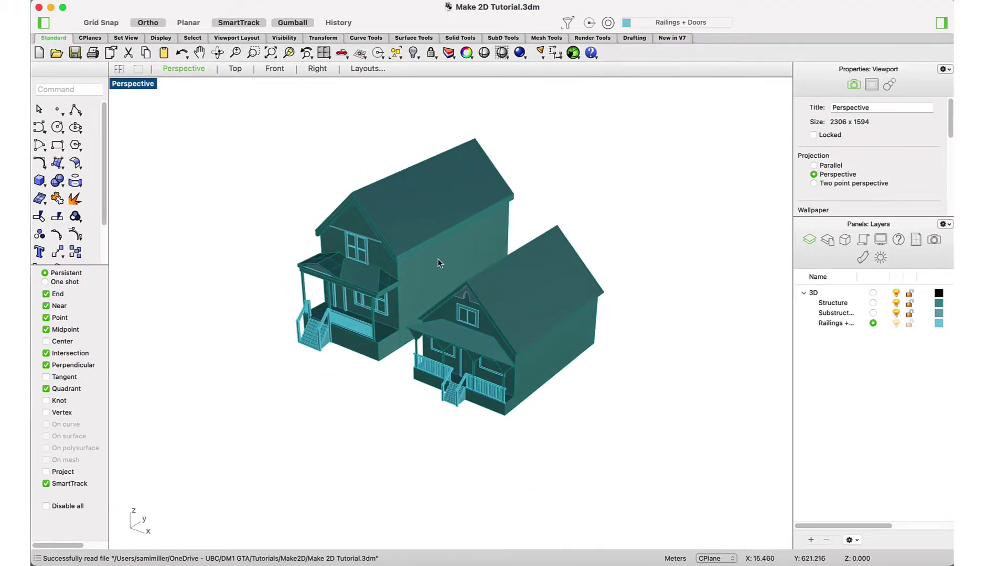
{"action": "left_click", "coordinate": [444, 192]}
{"action": "left_click", "coordinate": [839, 323]}
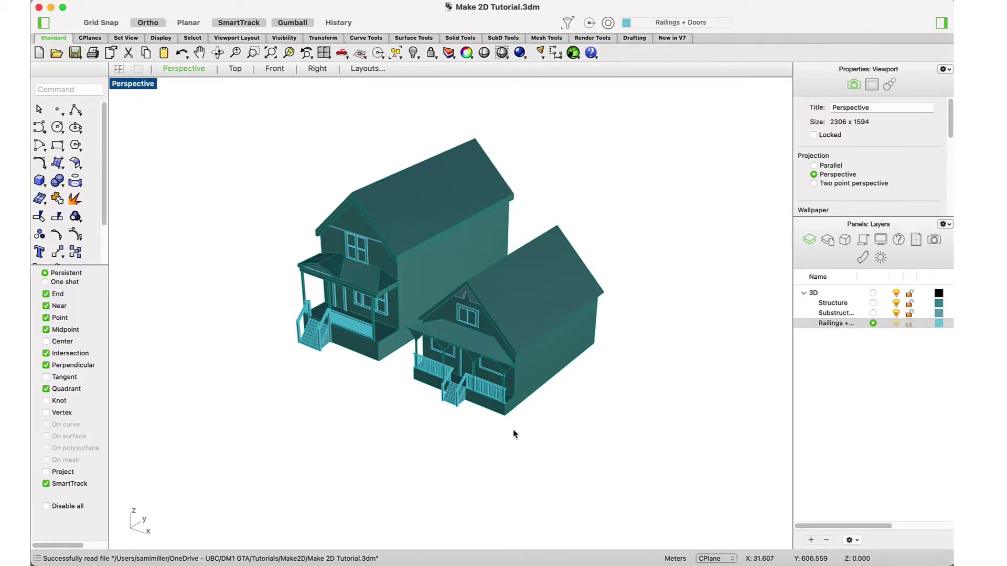
{"action": "scroll", "coordinate": [458, 415], "scroll_direction": "up", "scroll_amount": 5}
{"action": "scroll", "coordinate": [458, 416], "scroll_direction": "down", "scroll_amount": 5}
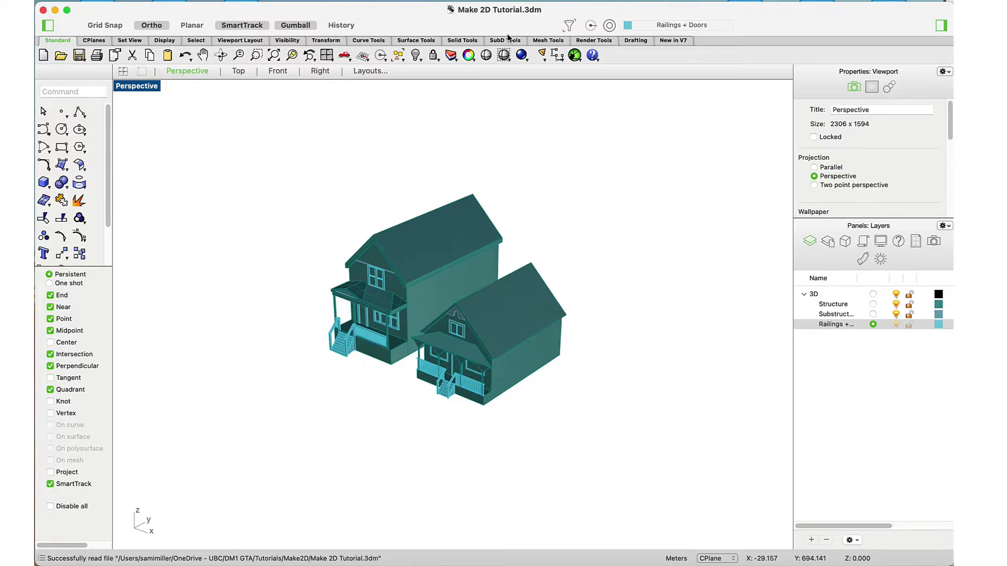
- Duplicate both houses by copying and pasting them, and move the copy well clear of the originals
{"action": "left_click_drag", "start_coordinate": [592, 498], "coordinate": [260, 167]}
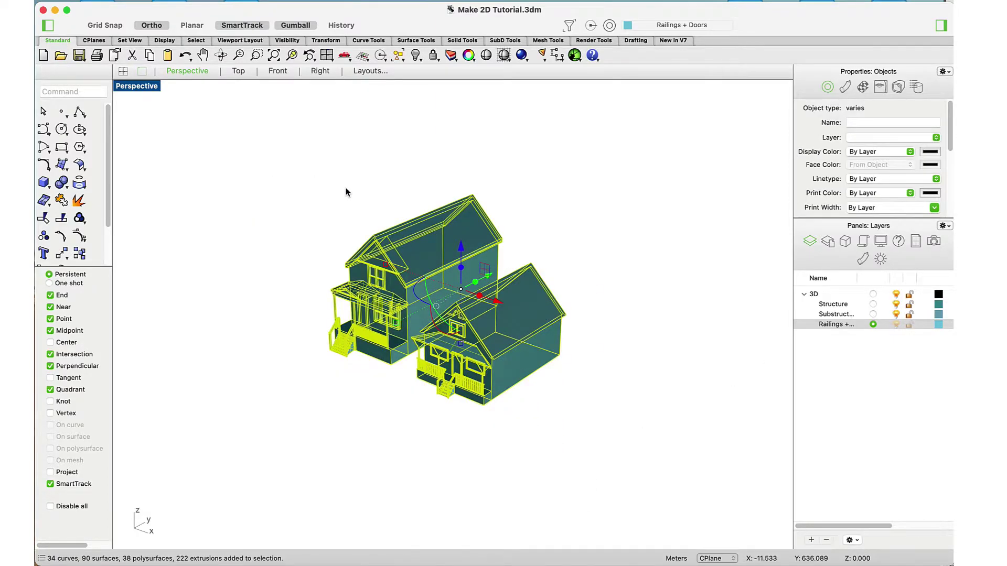
{"action": "key", "text": "super+c"}
{"action": "key", "text": "super+v"}
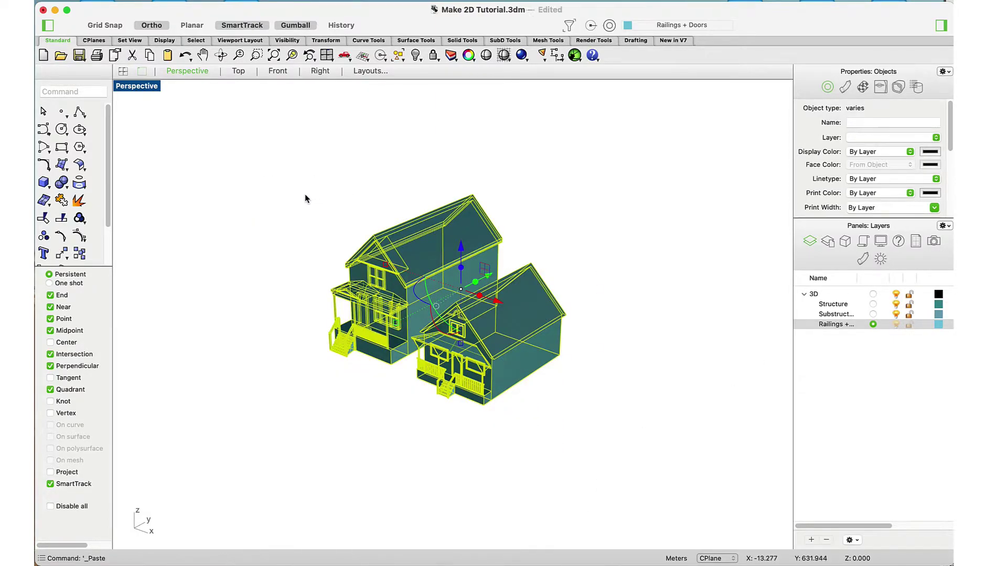
{"action": "scroll", "coordinate": [330, 209], "scroll_direction": "down", "scroll_amount": 10}
{"action": "left_click_drag", "start_coordinate": [372, 223], "coordinate": [535, 273]}
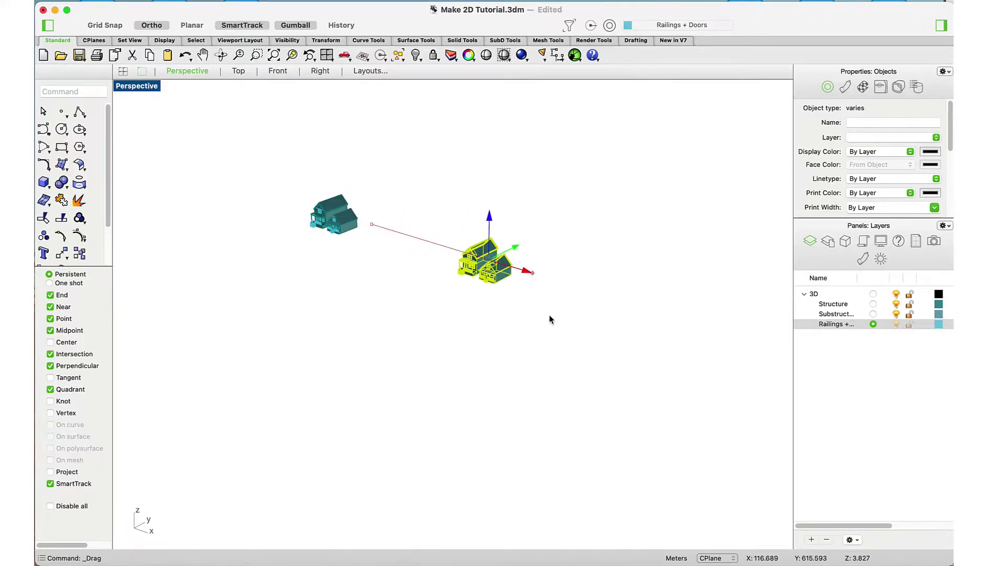
{"action": "left_click", "coordinate": [550, 318]}
- Create a new top-level layer named "Structures For Make3" below the 3D layer group
{"action": "scroll", "coordinate": [494, 249], "scroll_direction": "up", "scroll_amount": 6}
{"action": "scroll", "coordinate": [494, 247], "scroll_direction": "up", "scroll_amount": 10}
{"action": "scroll", "coordinate": [494, 247], "scroll_direction": "down", "scroll_amount": 10}
{"action": "scroll", "coordinate": [467, 257], "scroll_direction": "up", "scroll_amount": 15}
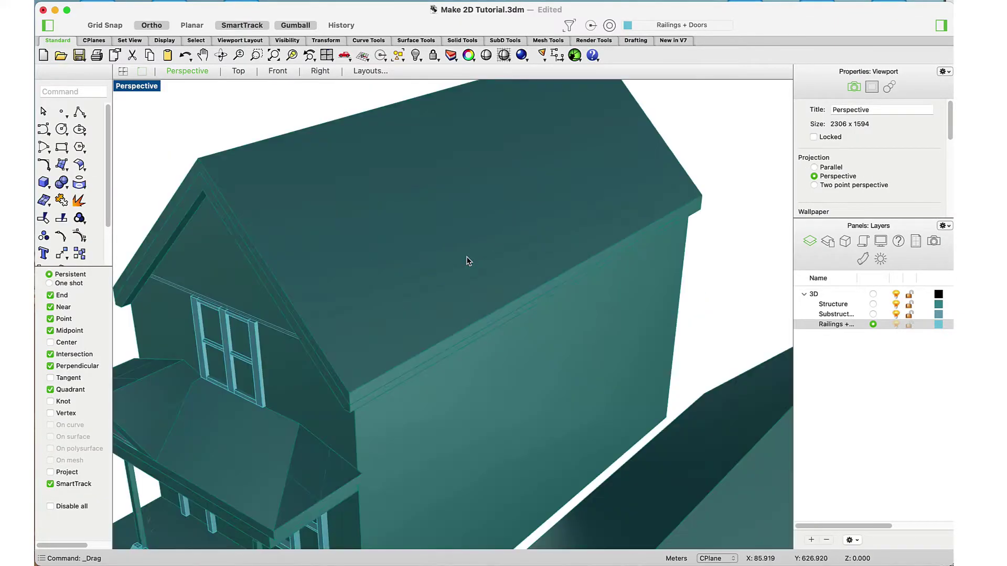
{"action": "scroll", "coordinate": [467, 256], "scroll_direction": "down", "scroll_amount": 12}
{"action": "right_click", "coordinate": [828, 346]}
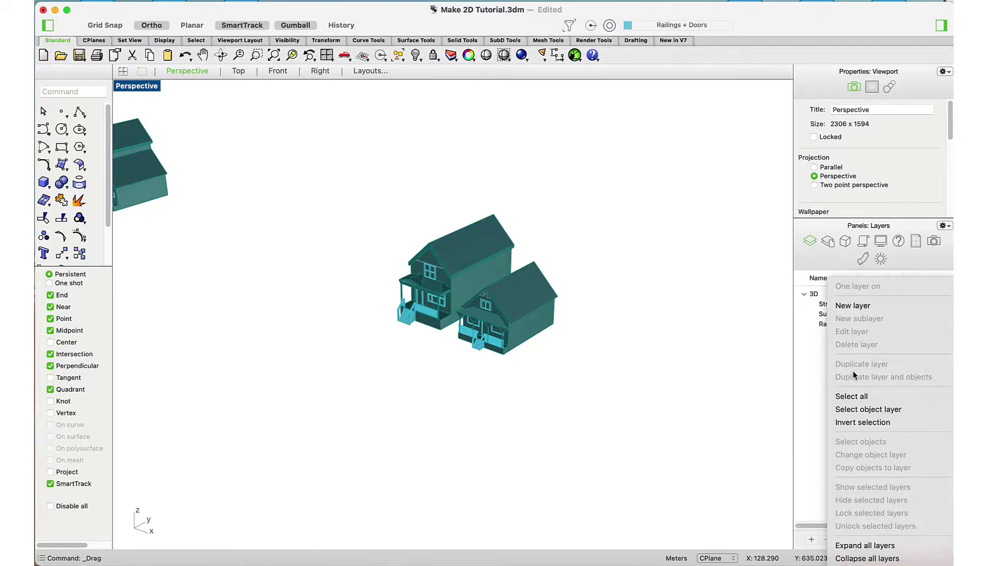
{"action": "left_click", "coordinate": [820, 373]}
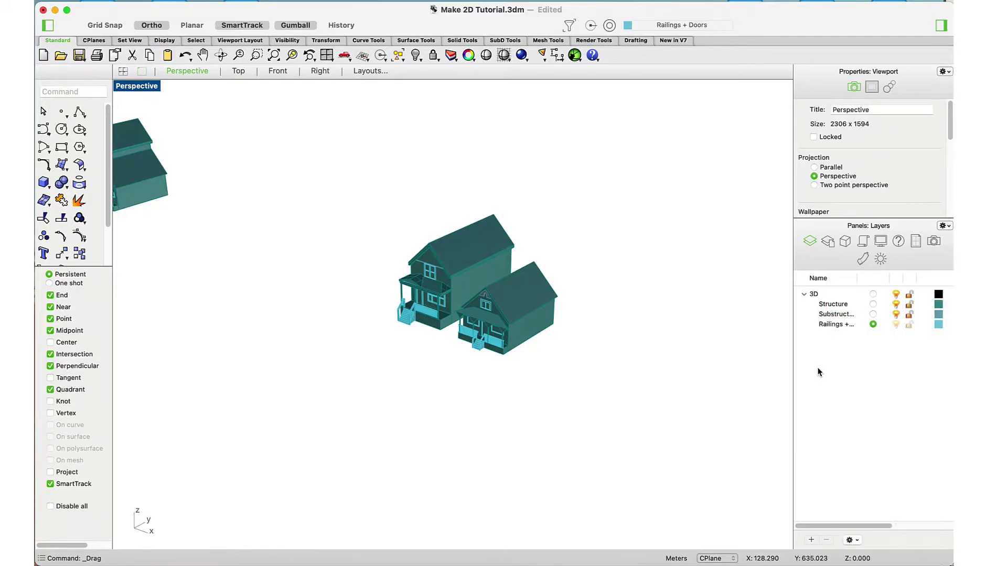
{"action": "type", "text": "Struc"}
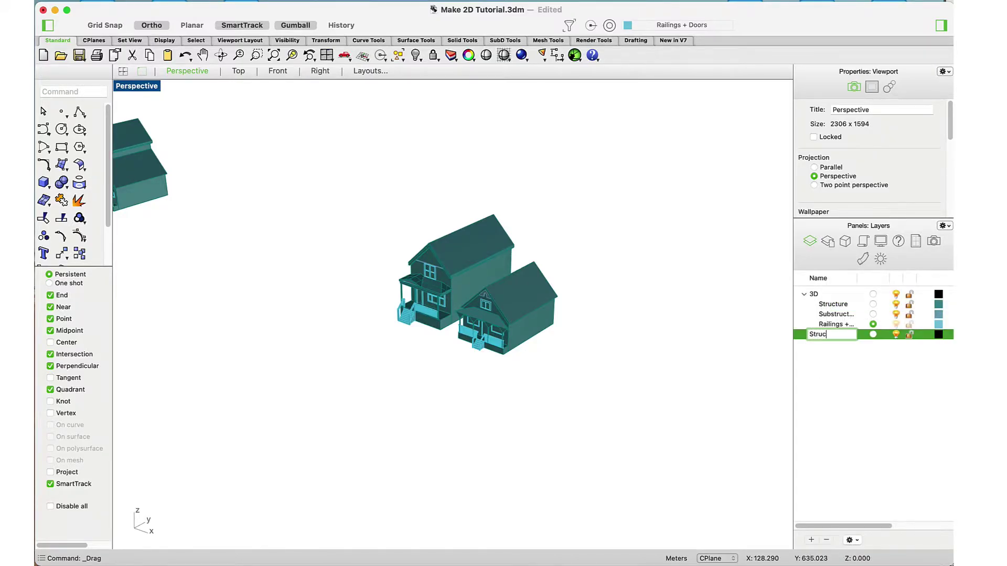
{"action": "type", "text": "tures For Make3"}
{"action": "key", "text": "Return"}
- Add two sublayers named Thick and Medium under the new Structures layer
{"action": "right_click", "coordinate": [831, 334]}
{"action": "left_click", "coordinate": [856, 324]}
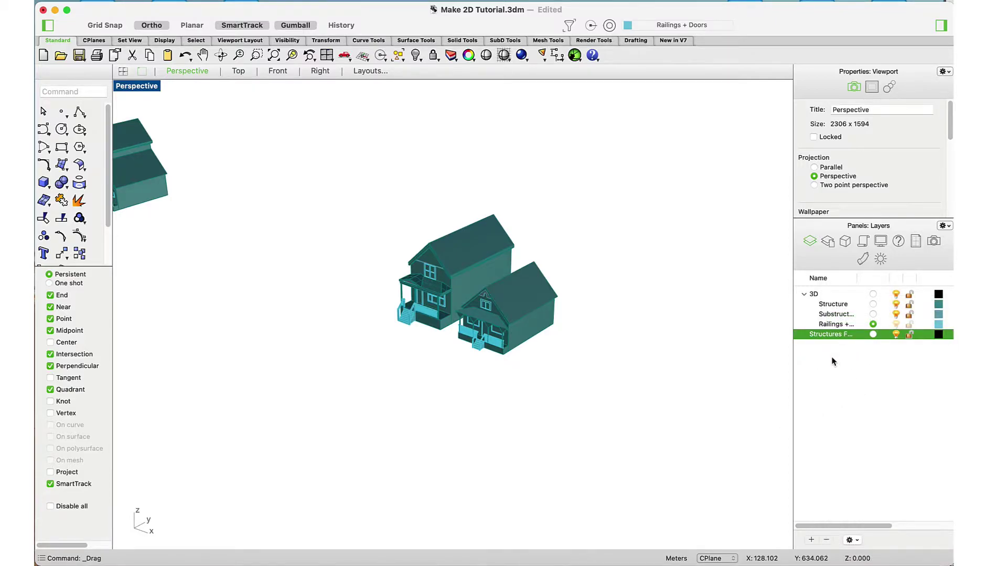
{"action": "type", "text": "Thick"}
{"action": "key", "text": "Tab"}
{"action": "type", "text": "Medium"}
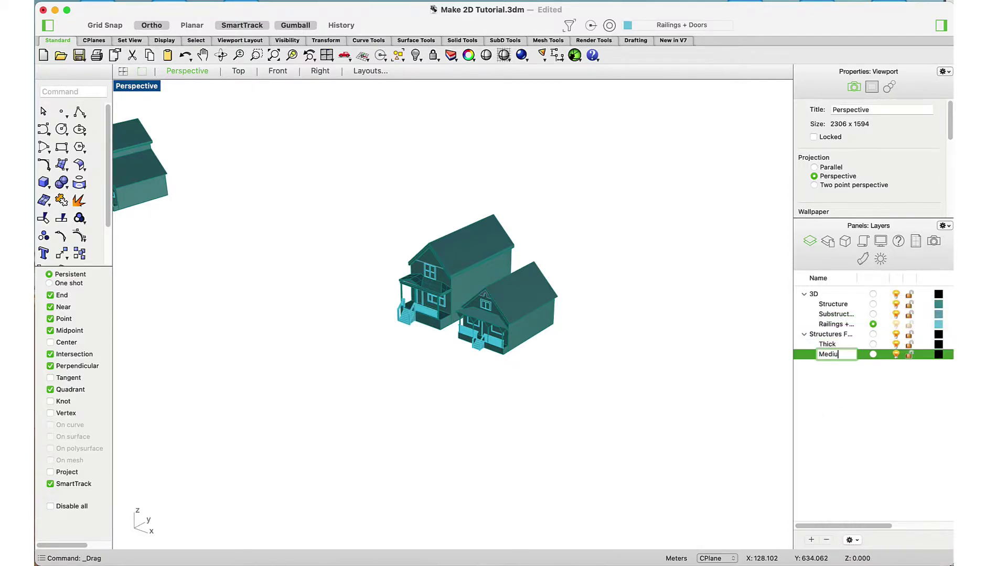
- Hide the original pair of houses so that only the moved copy is shown
{"action": "scroll", "coordinate": [747, 382], "scroll_direction": "down", "scroll_amount": 5}
{"action": "left_click_drag", "start_coordinate": [538, 345], "coordinate": [430, 257]}
{"action": "type", "text": "Hide"}
{"action": "key", "text": "Return"}
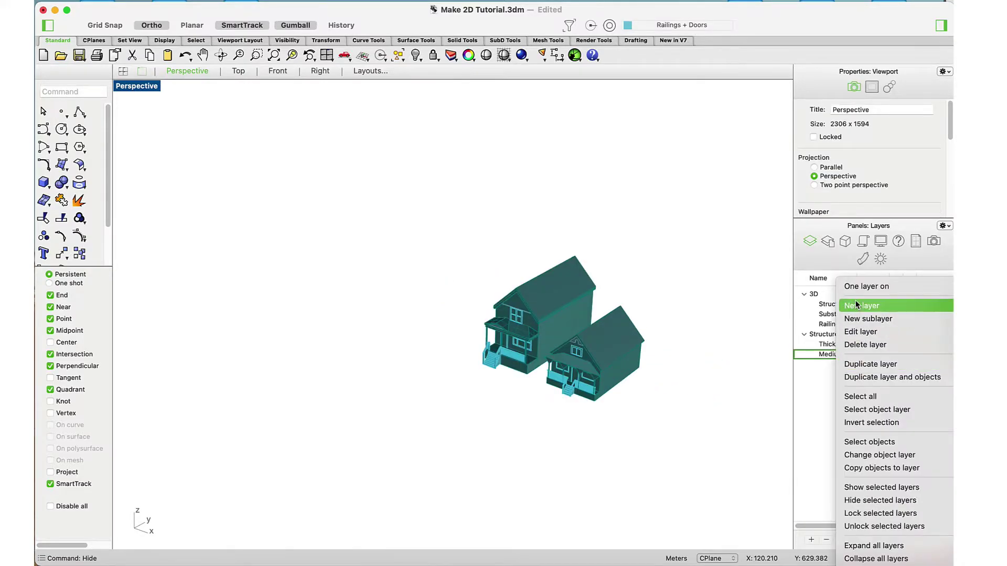
- Add the sublayers Thin and X-Thin below Medium in the Structures layer group
{"action": "left_click", "coordinate": [856, 303]}
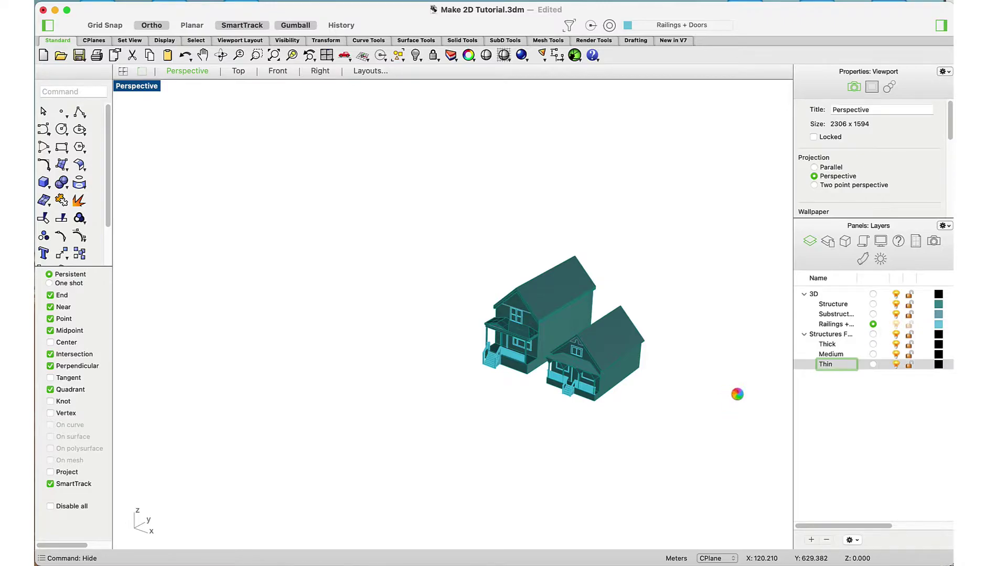
{"action": "key", "text": "Tab"}
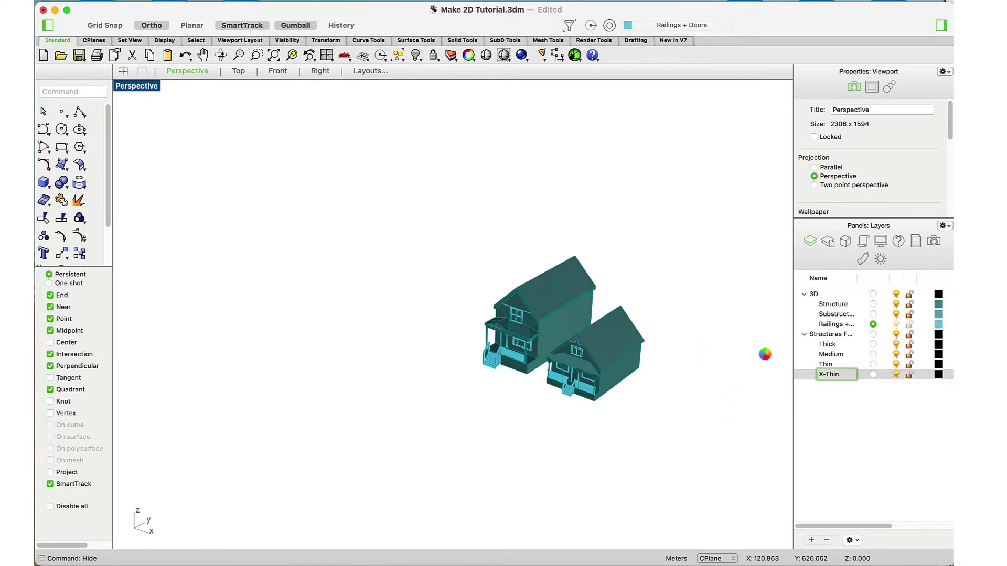
{"action": "key", "text": "Return"}
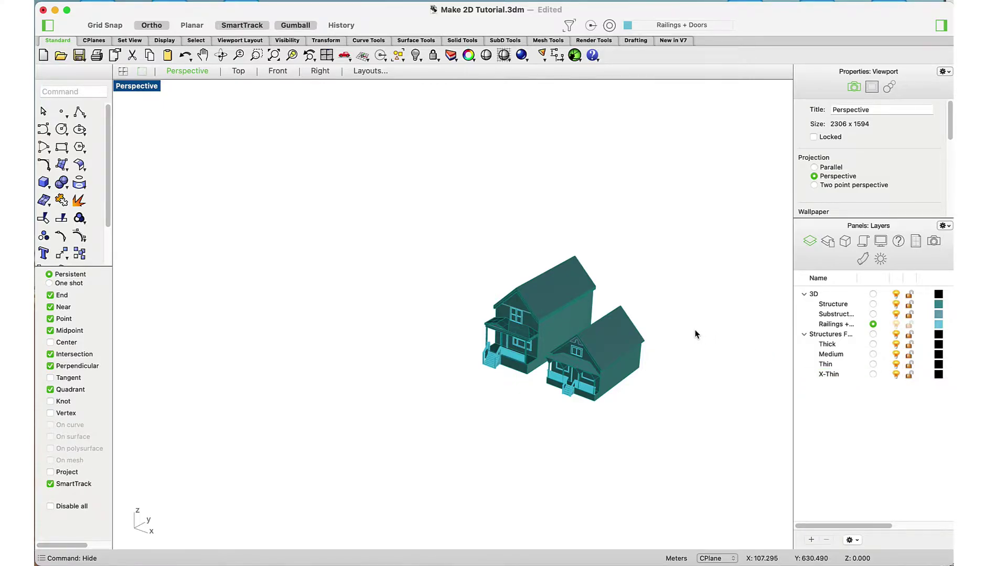
- In the standard Perspective view, reassign all objects on the Structure layer to the Medium layer and clear the selection
{"action": "mouse_move", "coordinate": [509, 379]}
{"action": "right_mouse_down"}
{"action": "mouse_move", "coordinate": [462, 378]}
{"action": "mouse_move", "coordinate": [506, 378]}
{"action": "right_mouse_up"}
{"action": "key", "text": "ctrl+super+p"}
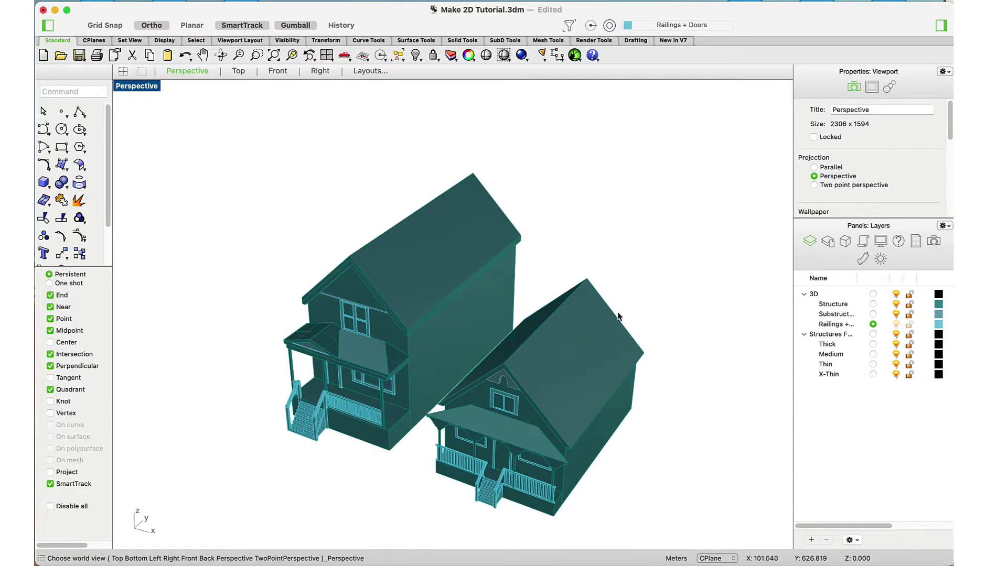
{"action": "left_click", "coordinate": [827, 305]}
{"action": "right_click", "coordinate": [827, 305]}
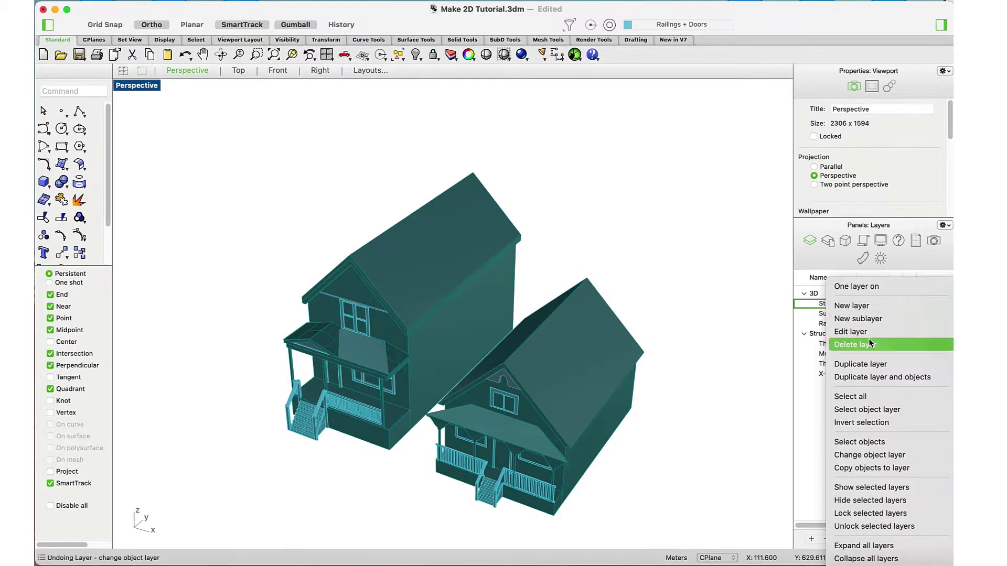
{"action": "left_click", "coordinate": [865, 443]}
{"action": "left_click", "coordinate": [839, 355]}
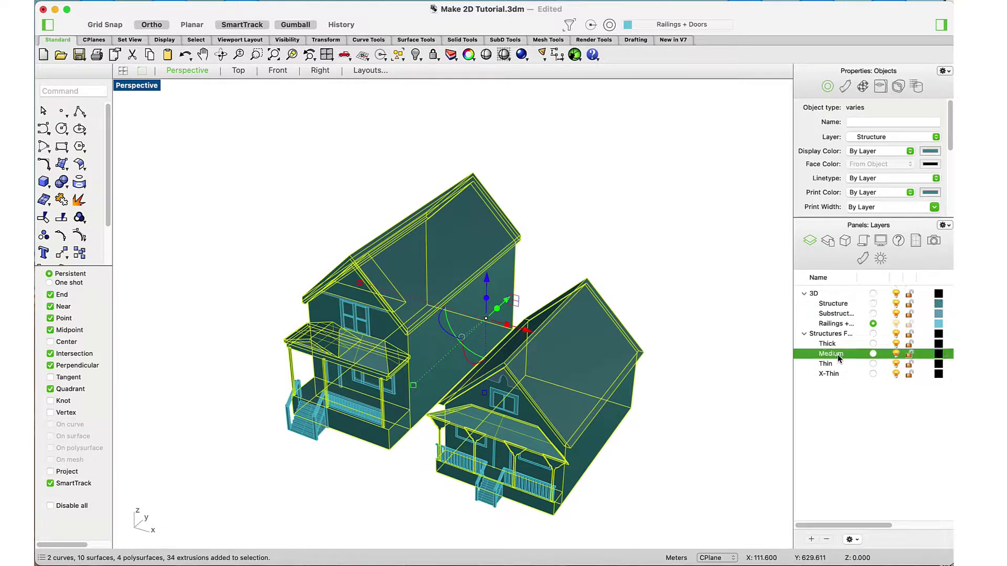
{"action": "right_click", "coordinate": [839, 354]}
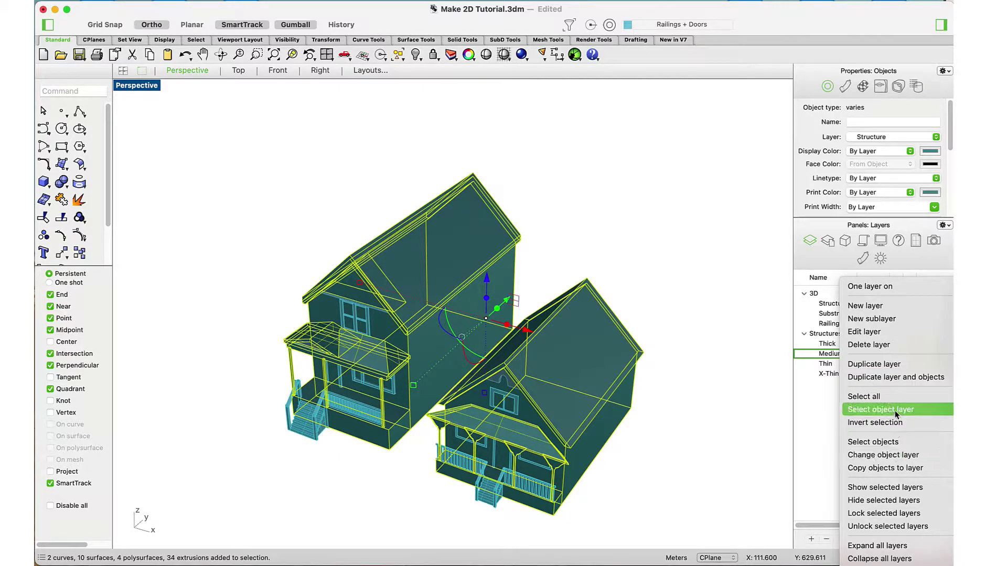
{"action": "left_click", "coordinate": [888, 457]}
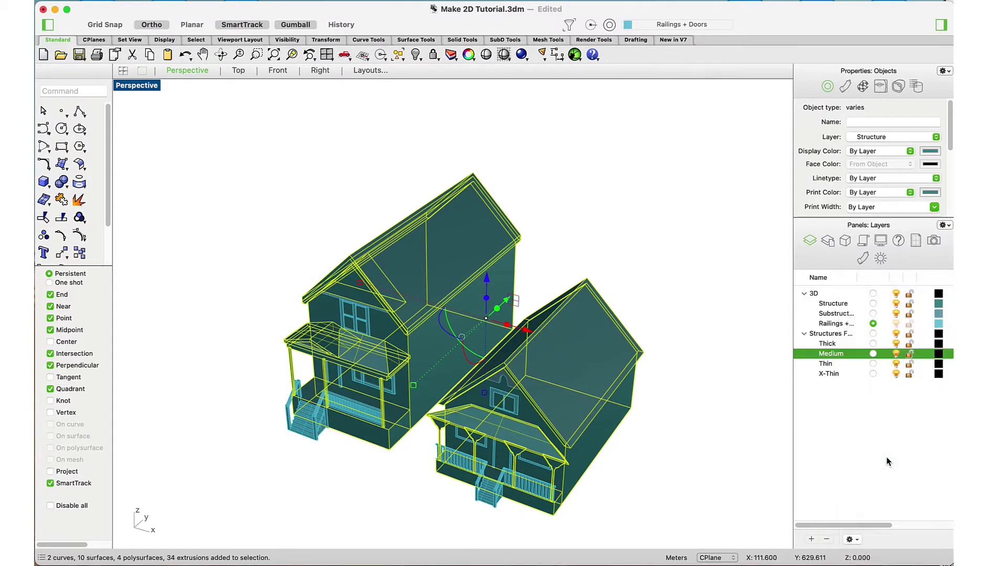
{"action": "left_click", "coordinate": [782, 425]}
- Select all objects on the Substructure layer, reassign them to the Thin layer and clear the selection
{"action": "right_click", "coordinate": [837, 314]}
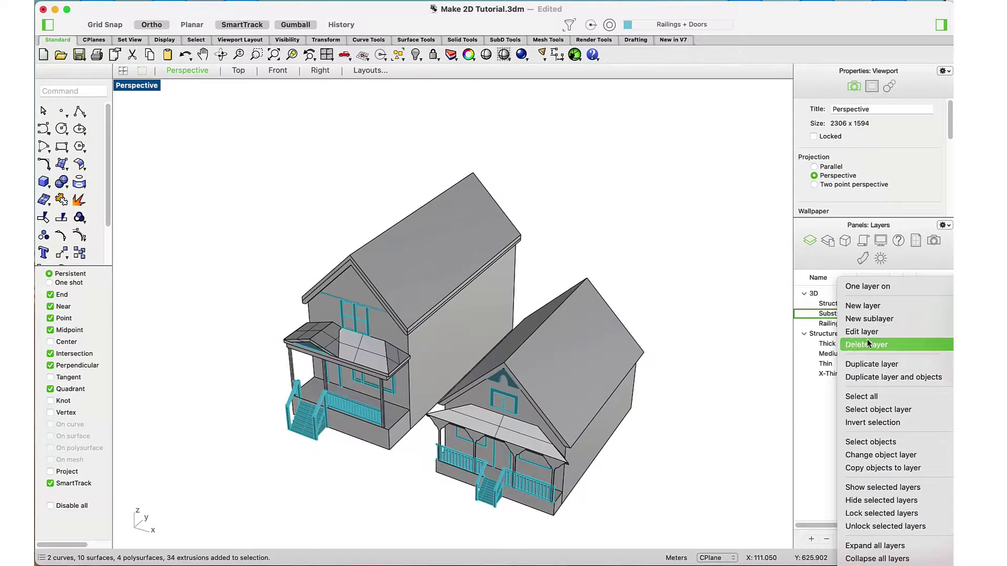
{"action": "left_click", "coordinate": [861, 441]}
{"action": "left_click", "coordinate": [838, 364]}
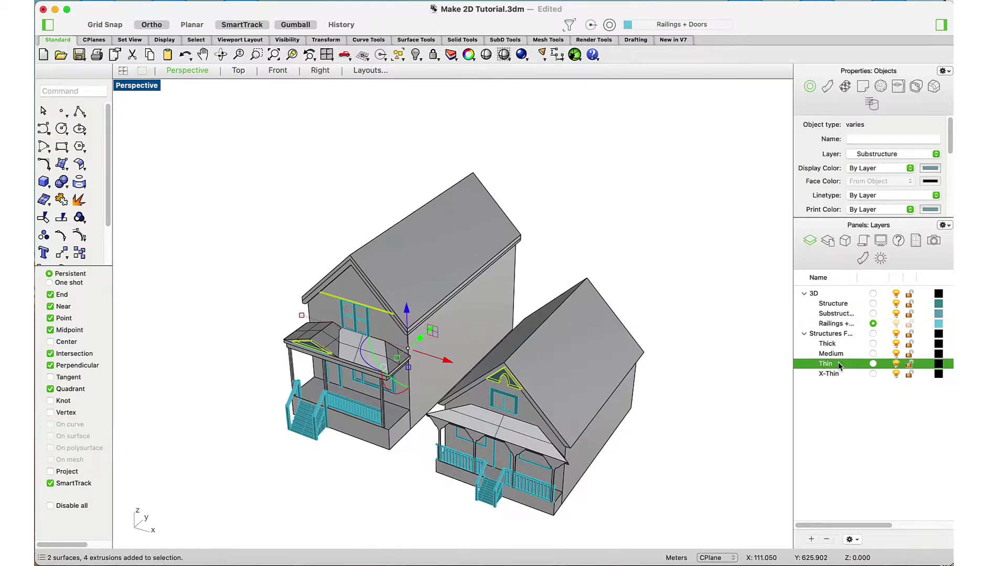
{"action": "right_click", "coordinate": [838, 363]}
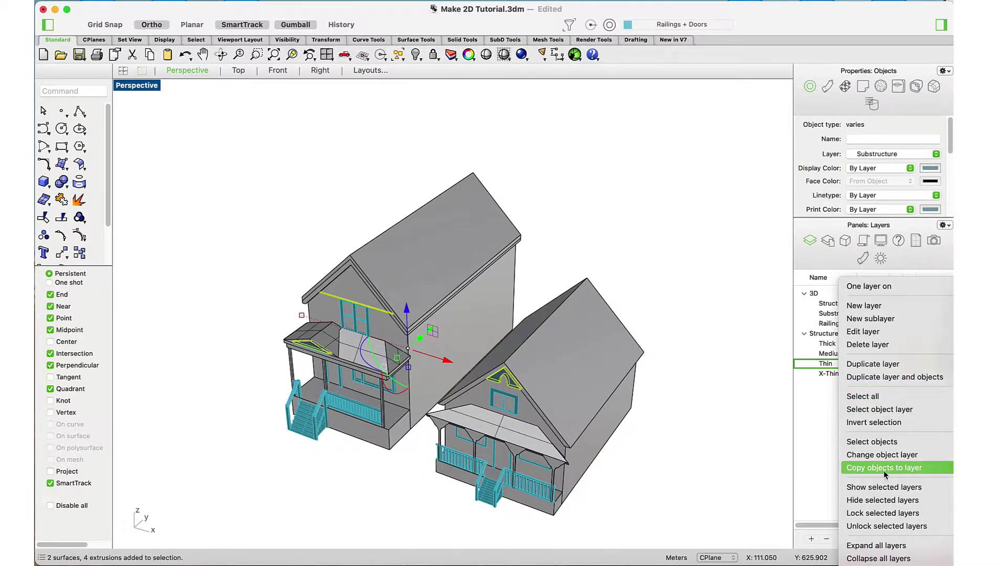
{"action": "left_click", "coordinate": [881, 455]}
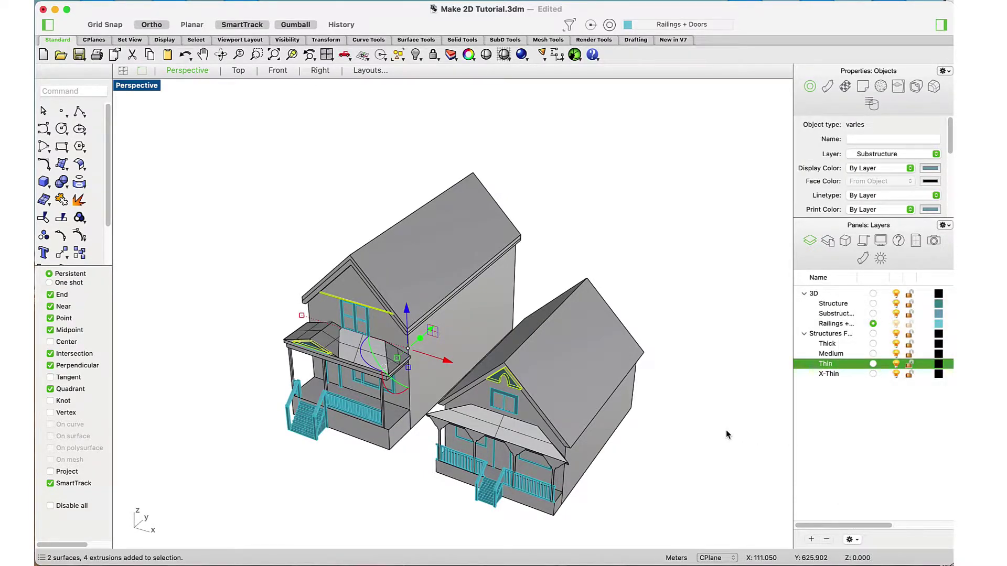
{"action": "left_click", "coordinate": [727, 434]}
- Select all objects on the Railings + Doors layer and reassign them to the X-Thin layer
{"action": "right_click", "coordinate": [836, 323]}
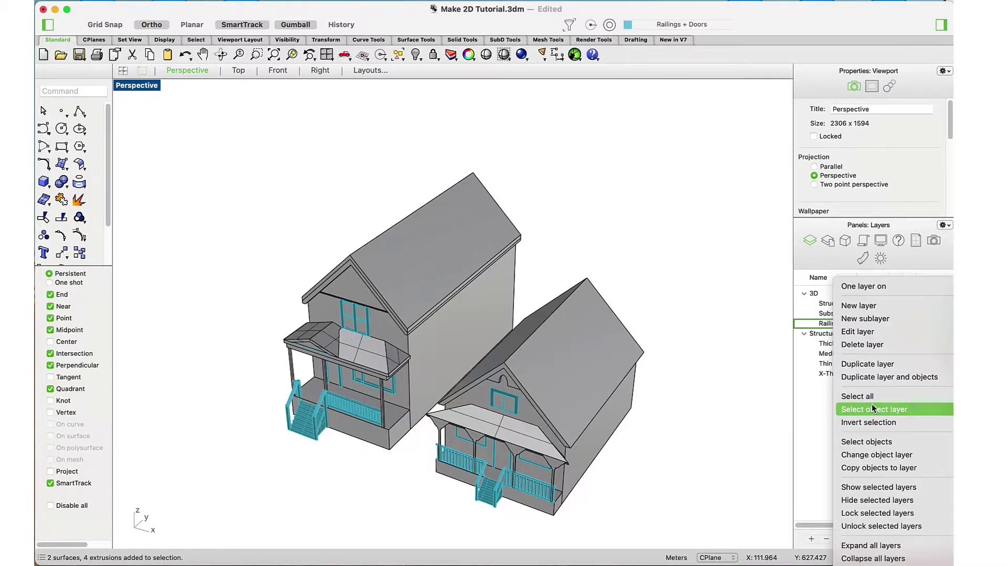
{"action": "left_click", "coordinate": [855, 442]}
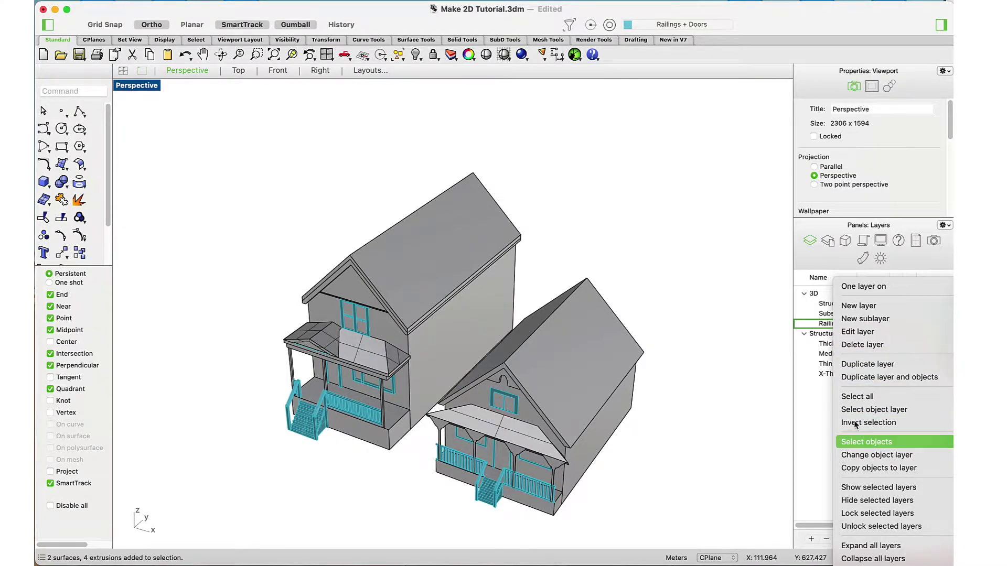
{"action": "left_click", "coordinate": [829, 373]}
{"action": "right_click", "coordinate": [834, 374]}
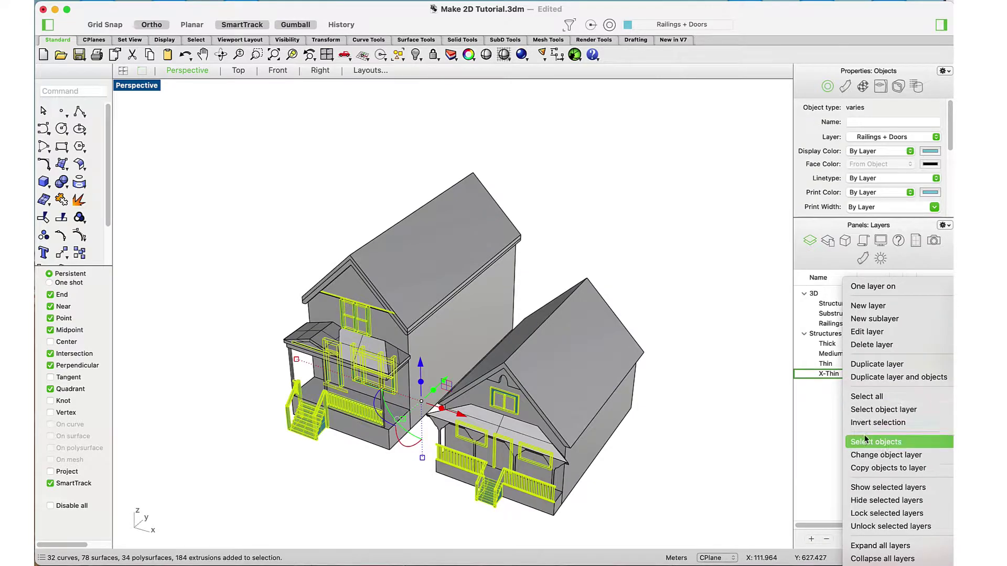
{"action": "left_click", "coordinate": [884, 456]}
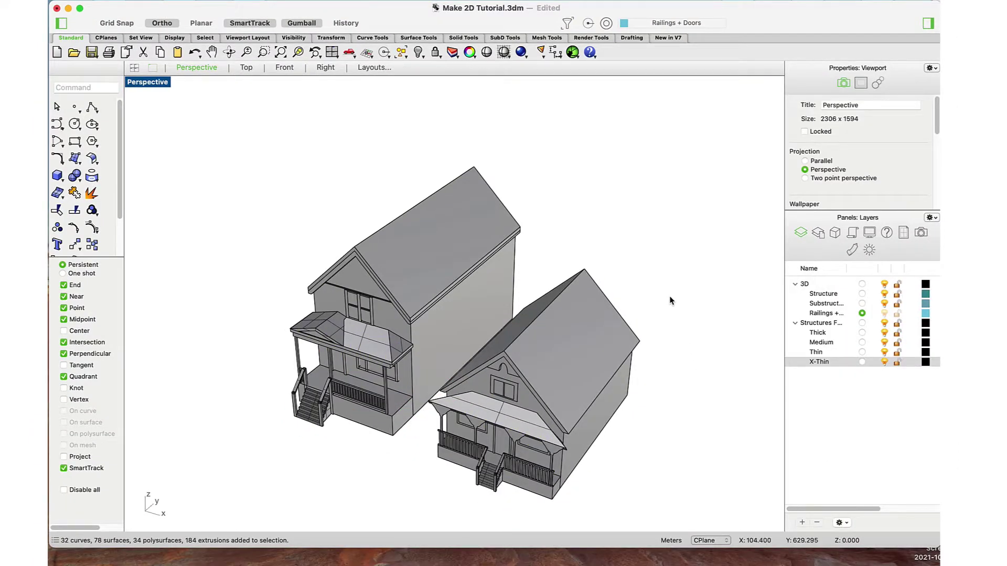
- Switch the Perspective viewport to the southeast (SE) isometric view
{"action": "right_click", "coordinate": [698, 326]}
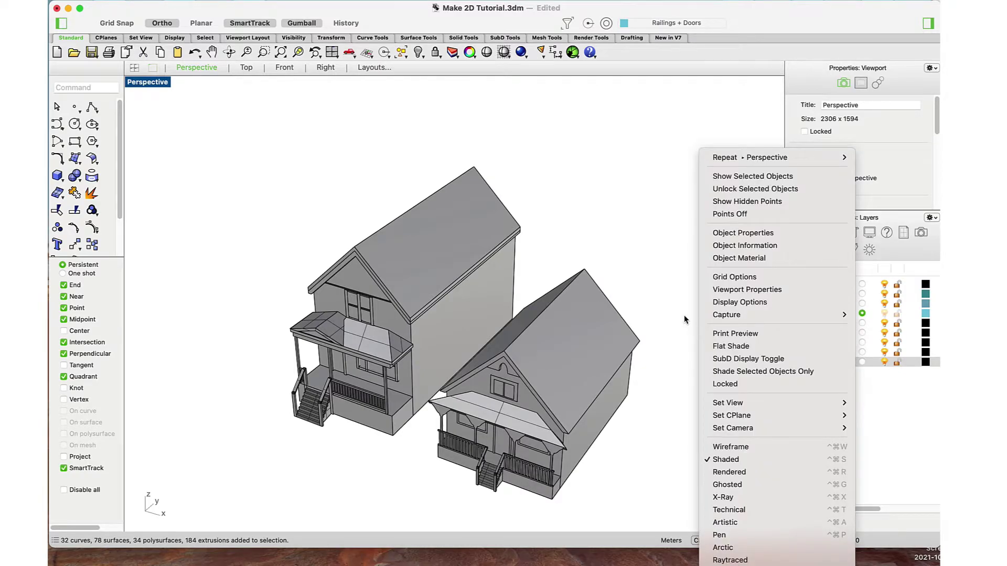
{"action": "right_click", "coordinate": [624, 202]}
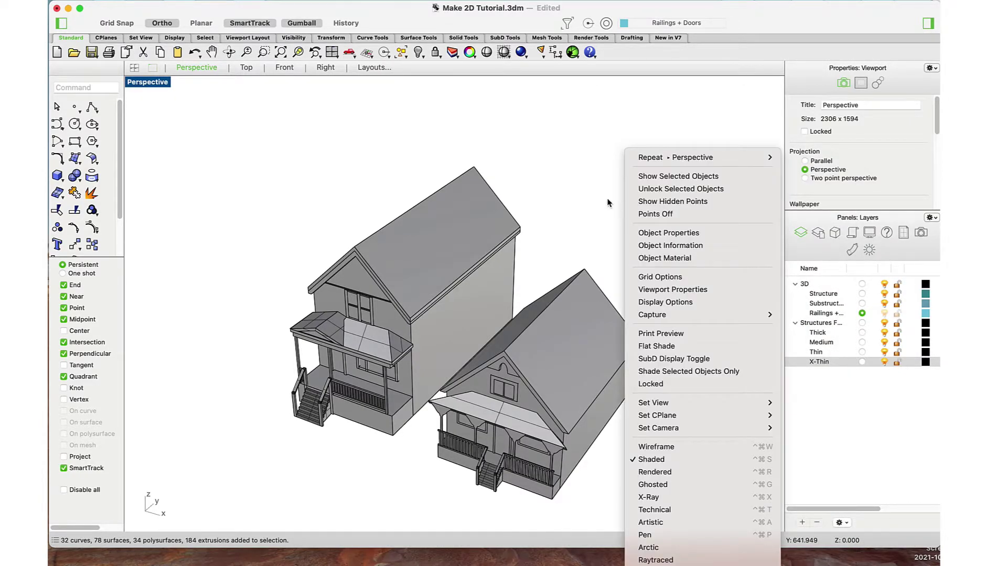
{"action": "left_click", "coordinate": [570, 161]}
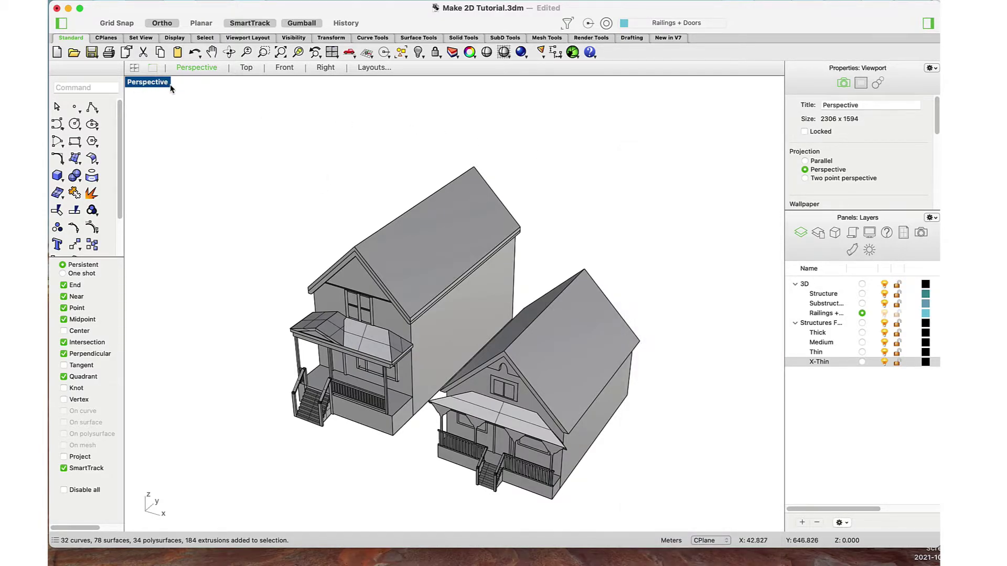
{"action": "right_click", "coordinate": [632, 176]}
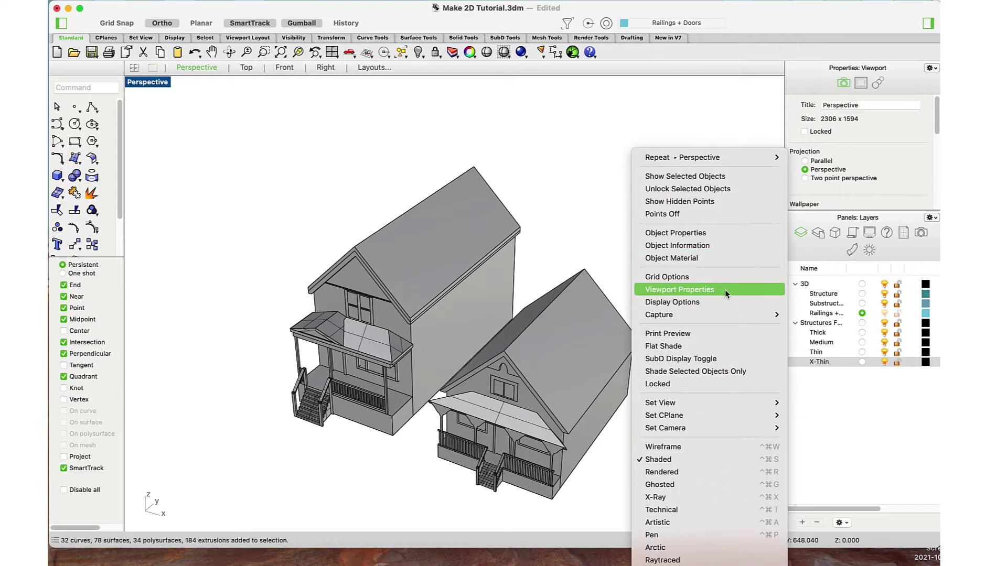
{"action": "mouse_move", "coordinate": [699, 403]}
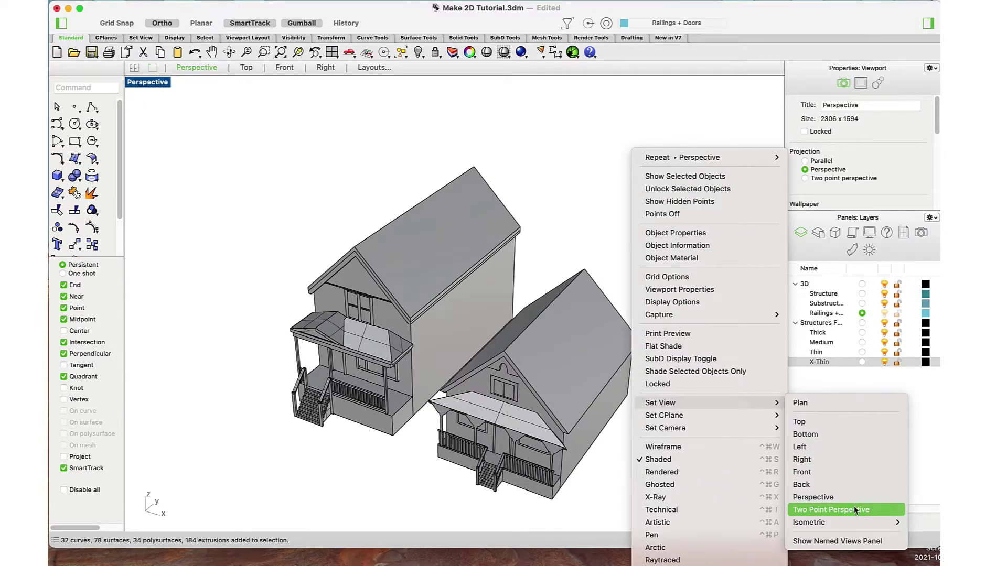
{"action": "mouse_move", "coordinate": [846, 529]}
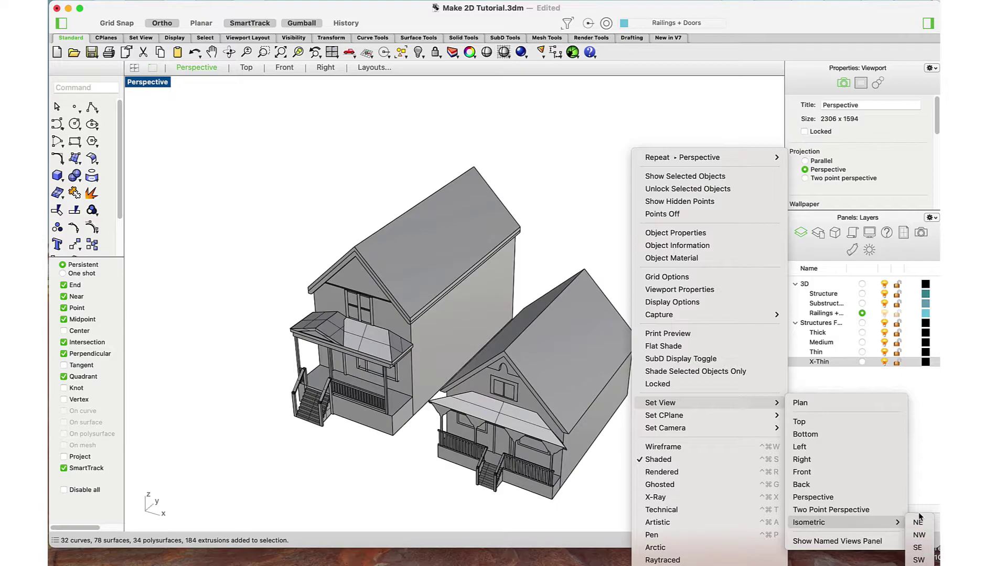
{"action": "left_click", "coordinate": [919, 547]}
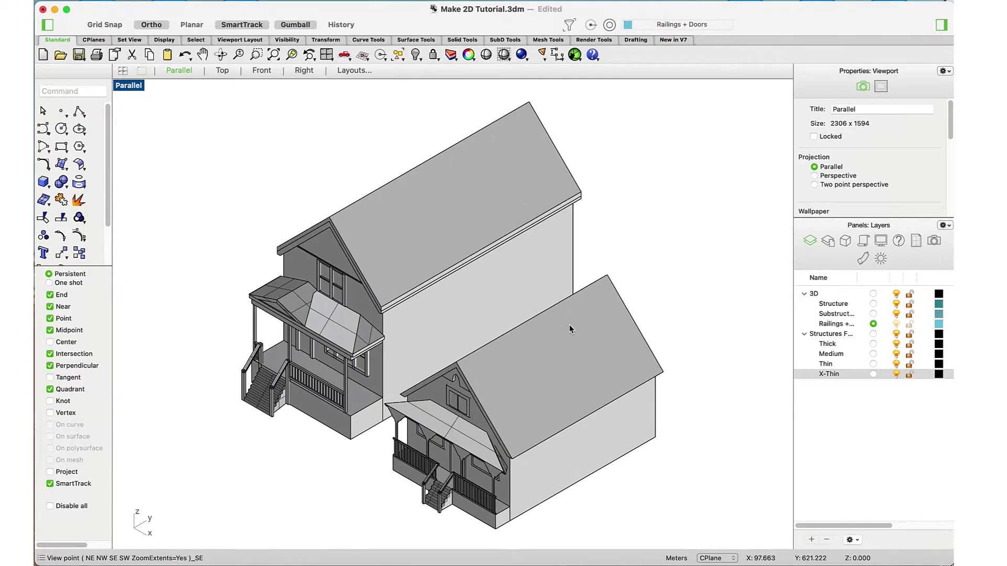
- Run Make2D on both houses using the current view projection, maintaining source layers, with output on layer Make2D
{"action": "type", "text": "make2d"}
{"action": "key", "text": "Return"}
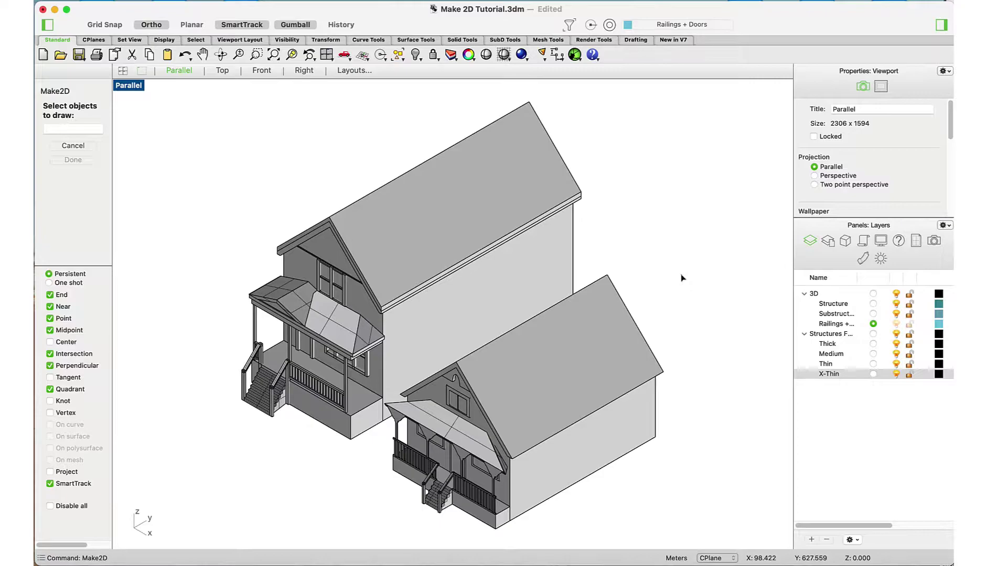
{"action": "scroll", "coordinate": [715, 425], "scroll_direction": "down", "scroll_amount": 3}
{"action": "left_click_drag", "start_coordinate": [740, 458], "coordinate": [336, 156]}
{"action": "key", "text": "Return"}
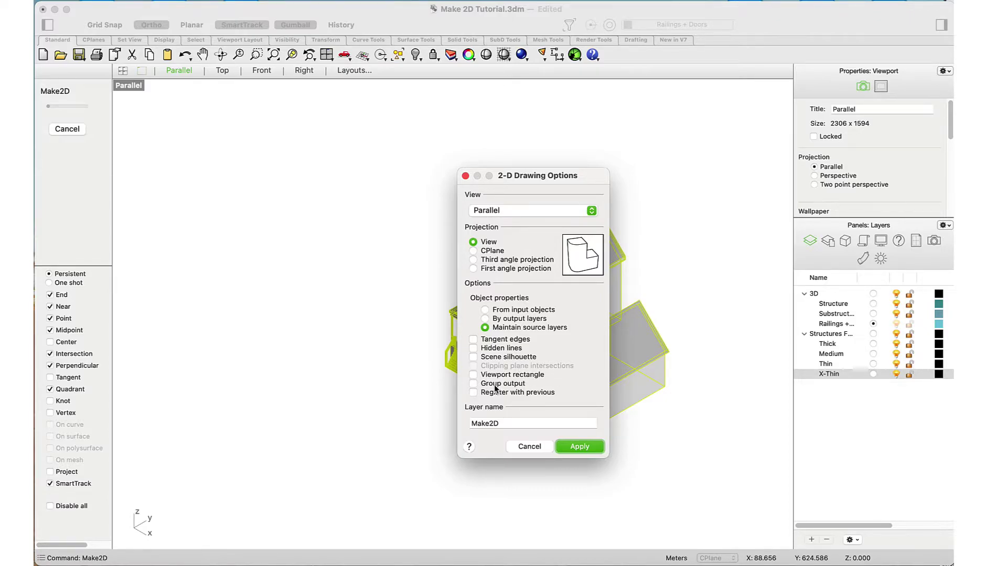
{"action": "left_click", "coordinate": [586, 447]}
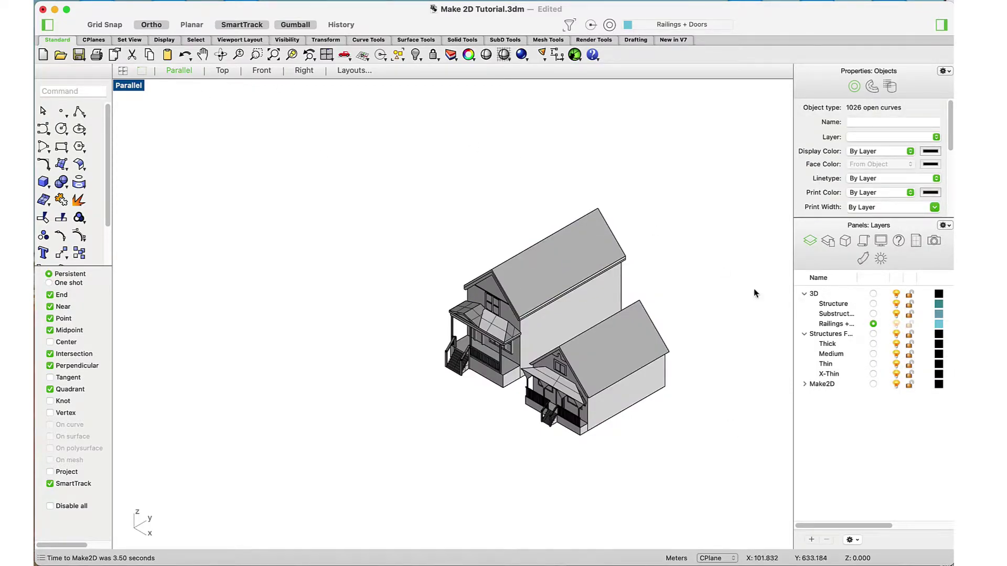
- Expand the Make2D layer through Visible, Curves and the structures group down to its line-weight sublayers
{"action": "left_click", "coordinate": [804, 385]}
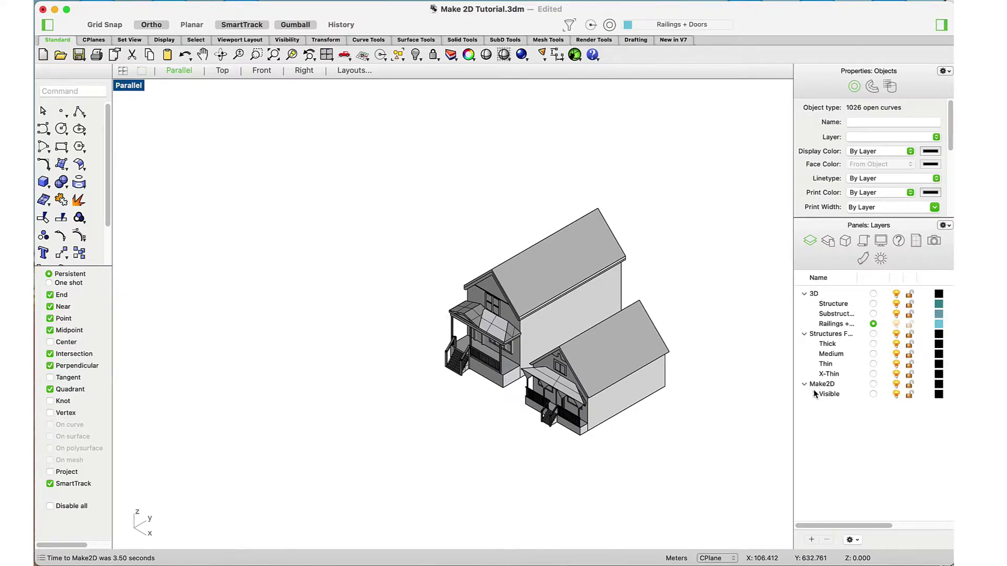
{"action": "left_click", "coordinate": [815, 394]}
{"action": "left_click", "coordinate": [824, 405]}
{"action": "left_click", "coordinate": [833, 414]}
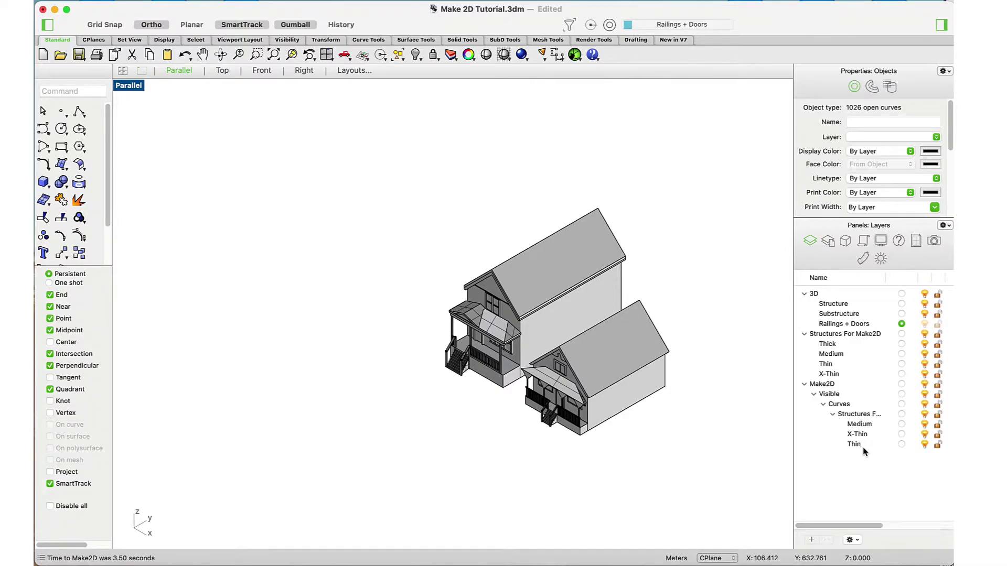
- In the Top view, locate the generated 2D drawing near the origin and examine its linework around the porches and windows
{"action": "left_click", "coordinate": [230, 73]}
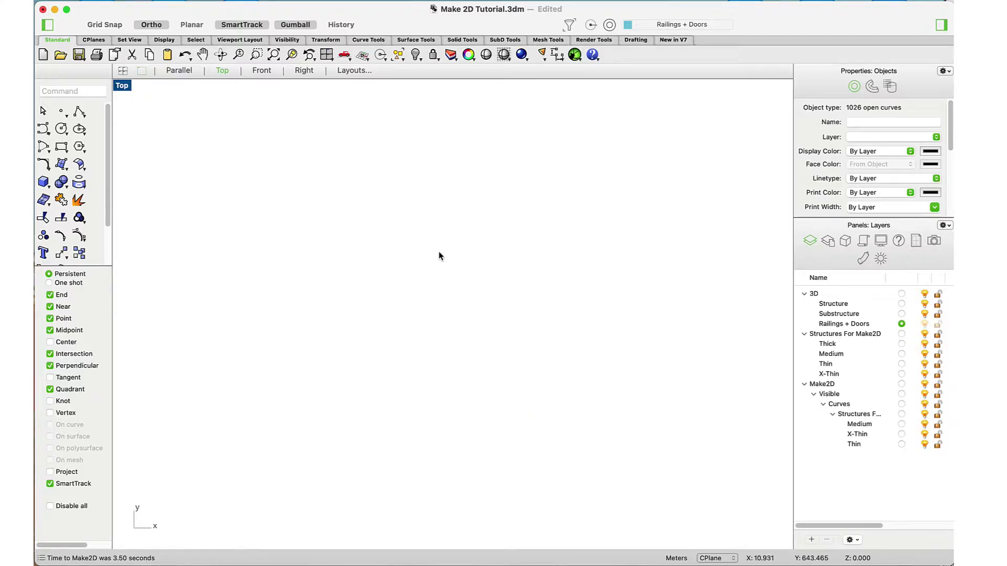
{"action": "scroll", "coordinate": [541, 231], "scroll_direction": "down", "scroll_amount": 15}
{"action": "scroll", "coordinate": [551, 308], "scroll_direction": "up", "scroll_amount": 10}
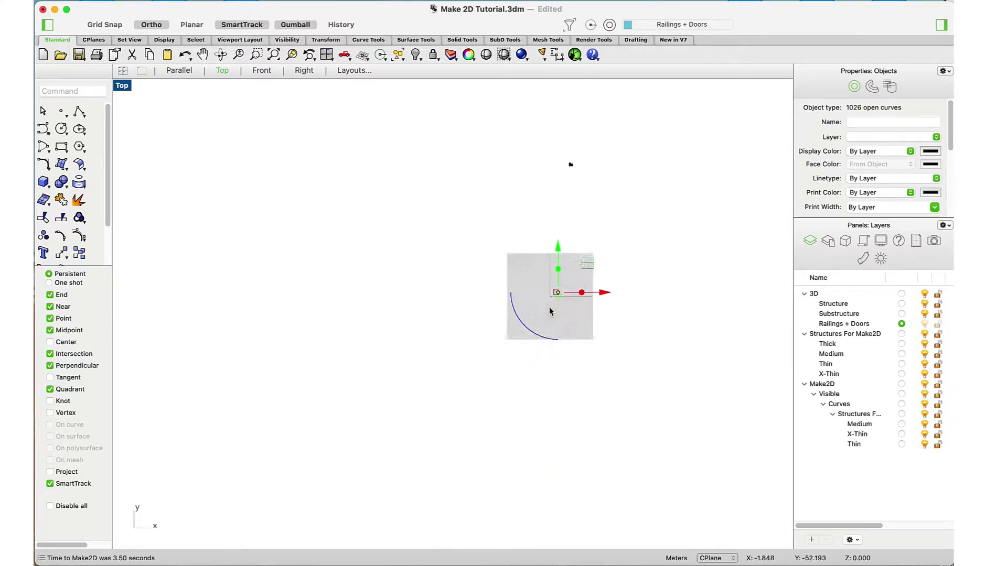
{"action": "scroll", "coordinate": [556, 299], "scroll_direction": "up", "scroll_amount": 10}
{"action": "left_click", "coordinate": [606, 299]}
{"action": "scroll", "coordinate": [563, 262], "scroll_direction": "up", "scroll_amount": 15}
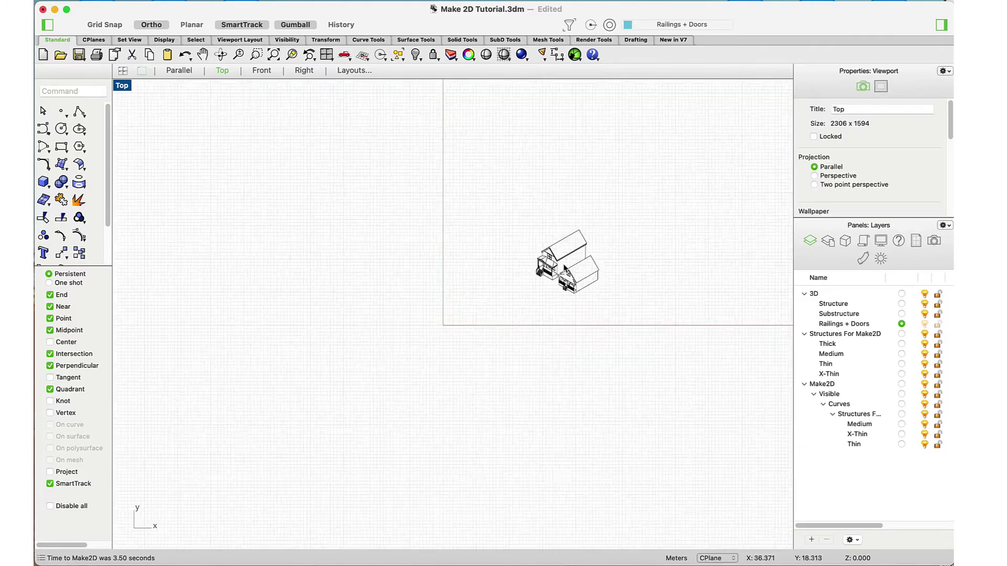
{"action": "scroll", "coordinate": [411, 270], "scroll_direction": "down", "scroll_amount": 10}
{"action": "scroll", "coordinate": [463, 265], "scroll_direction": "up", "scroll_amount": 8}
{"action": "scroll", "coordinate": [462, 264], "scroll_direction": "down", "scroll_amount": 8}
{"action": "scroll", "coordinate": [461, 263], "scroll_direction": "up", "scroll_amount": 12}
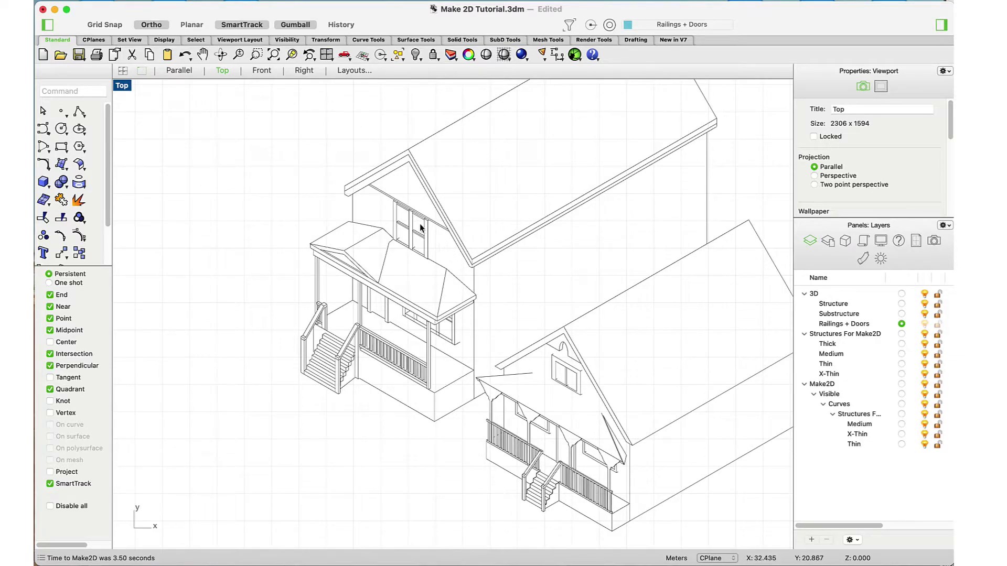
{"action": "scroll", "coordinate": [518, 330], "scroll_direction": "up", "scroll_amount": 6}
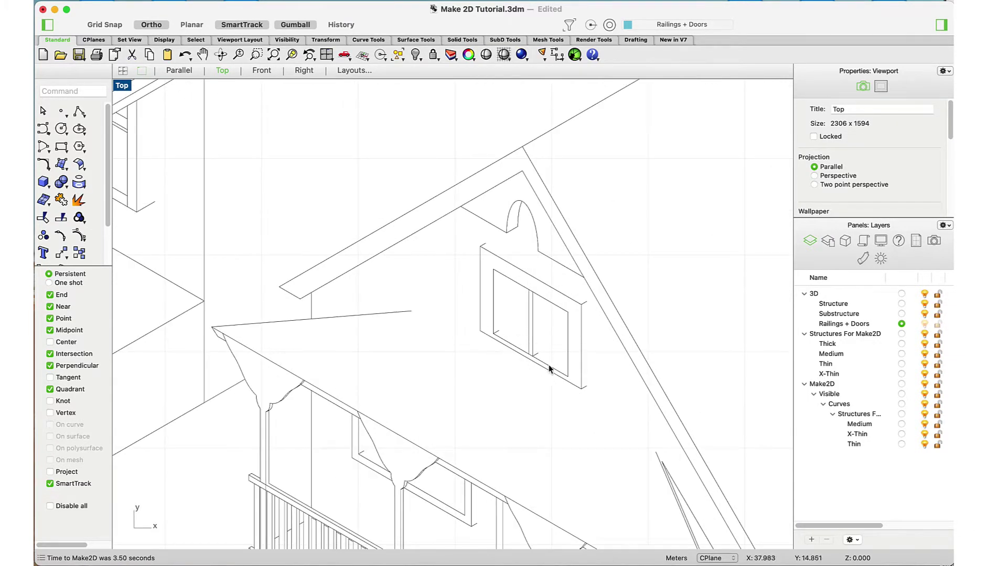
{"action": "scroll", "coordinate": [517, 287], "scroll_direction": "down", "scroll_amount": 10}
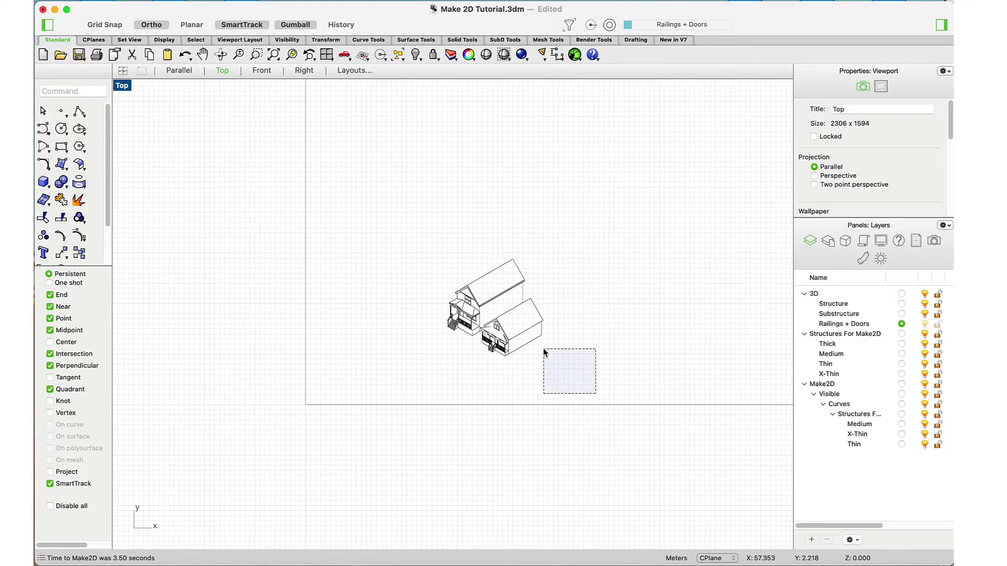
- Move all curves of the 2D drawing about 200 m in the positive X direction, clear of the grid
{"action": "left_click_drag", "start_coordinate": [577, 381], "coordinate": [370, 212]}
{"action": "scroll", "coordinate": [346, 252], "scroll_direction": "down", "scroll_amount": 5}
{"action": "left_click_drag", "start_coordinate": [413, 261], "coordinate": [607, 281]}
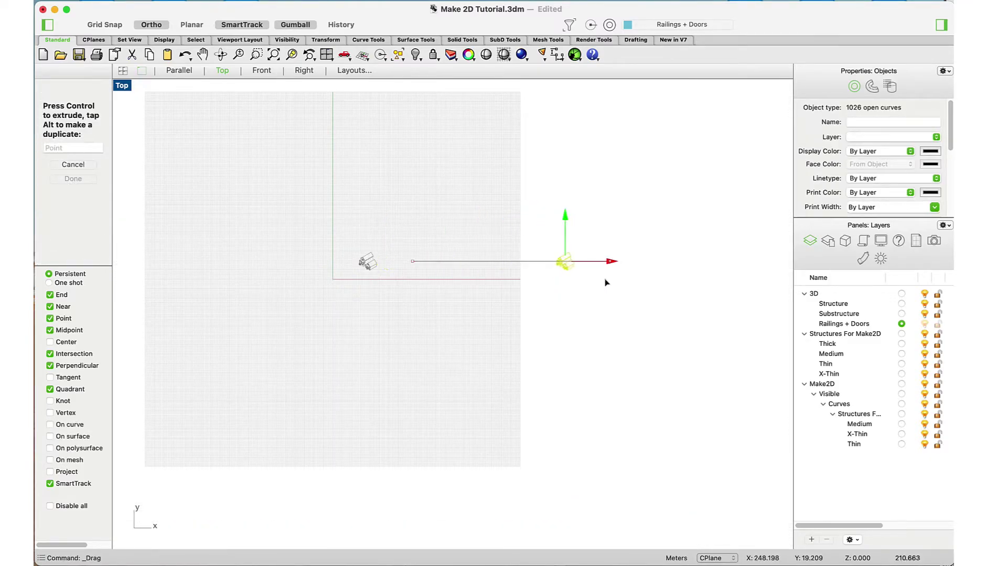
{"action": "left_click", "coordinate": [575, 275]}
- Inspect the relocated drawing's porch railings, posts and stairs for missing or overlapping lines
{"action": "scroll", "coordinate": [574, 276], "scroll_direction": "up", "scroll_amount": 10}
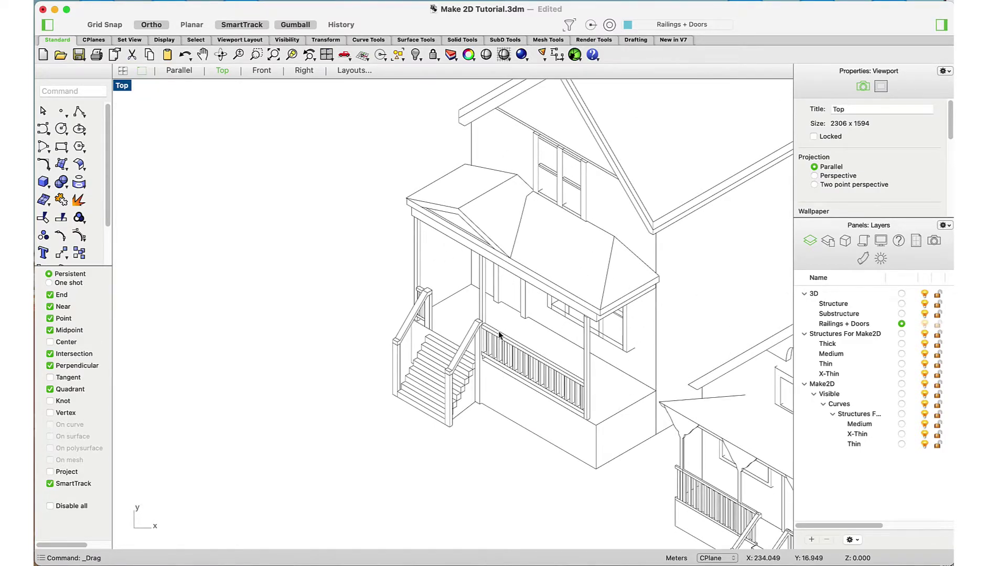
{"action": "scroll", "coordinate": [523, 311], "scroll_direction": "up", "scroll_amount": 3}
{"action": "scroll", "coordinate": [458, 403], "scroll_direction": "down", "scroll_amount": 8}
{"action": "scroll", "coordinate": [522, 381], "scroll_direction": "up", "scroll_amount": 6}
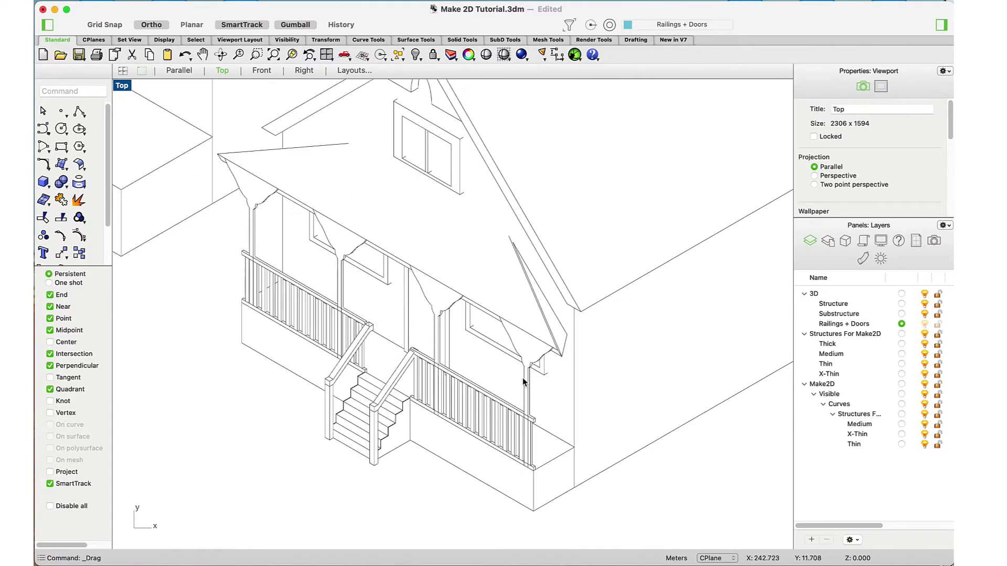
{"action": "scroll", "coordinate": [523, 382], "scroll_direction": "up", "scroll_amount": 10}
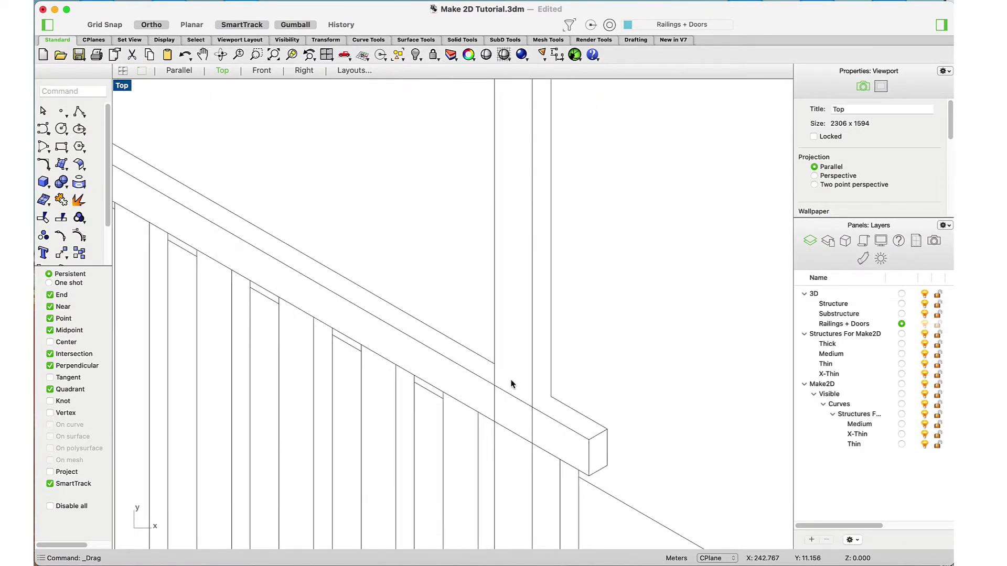
{"action": "scroll", "coordinate": [576, 399], "scroll_direction": "down", "scroll_amount": 8}
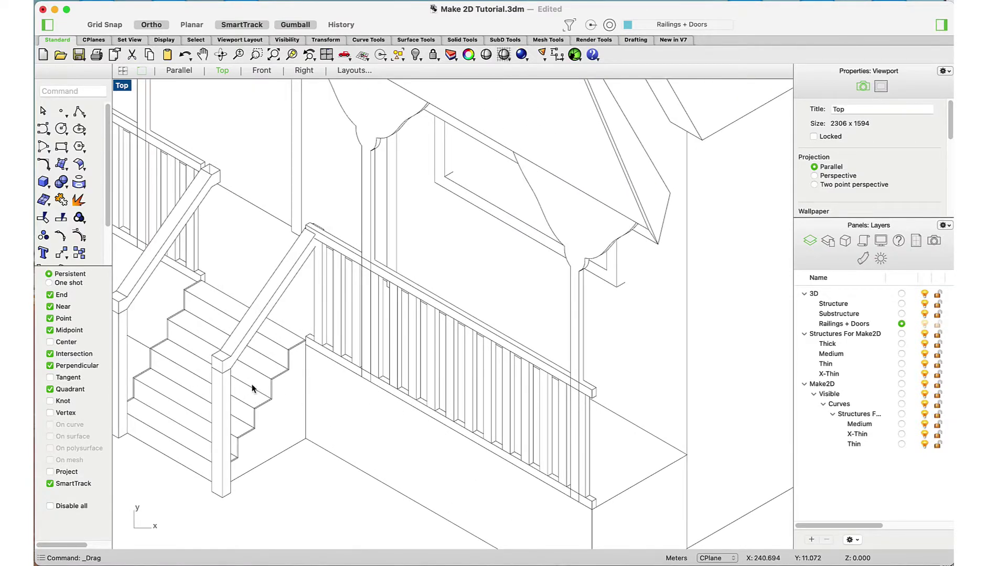
{"action": "scroll", "coordinate": [295, 399], "scroll_direction": "up", "scroll_amount": 4}
{"action": "scroll", "coordinate": [234, 439], "scroll_direction": "down", "scroll_amount": 4}
{"action": "scroll", "coordinate": [337, 407], "scroll_direction": "up", "scroll_amount": 4}
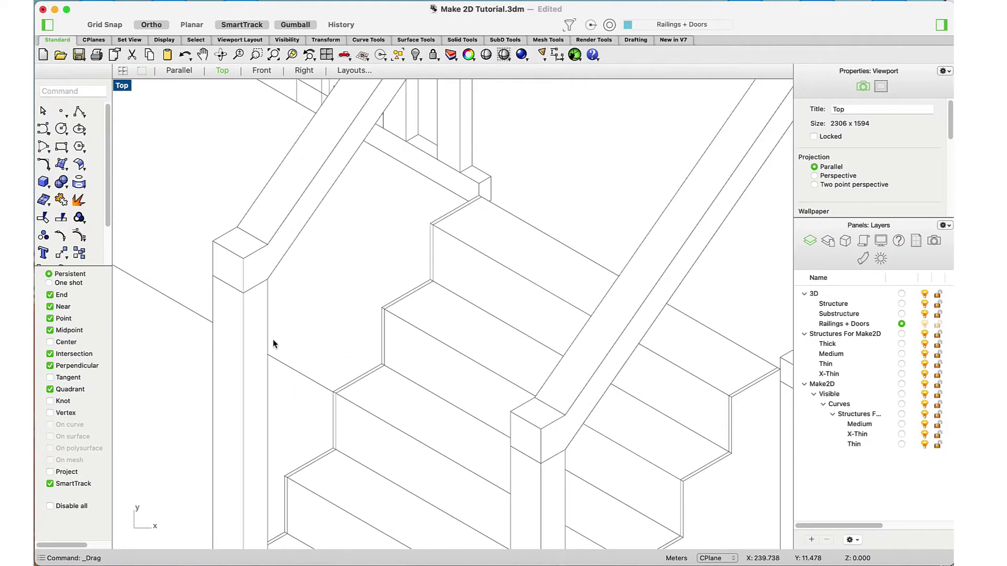
{"action": "scroll", "coordinate": [270, 342], "scroll_direction": "down", "scroll_amount": 3}
{"action": "scroll", "coordinate": [373, 263], "scroll_direction": "up", "scroll_amount": 5}
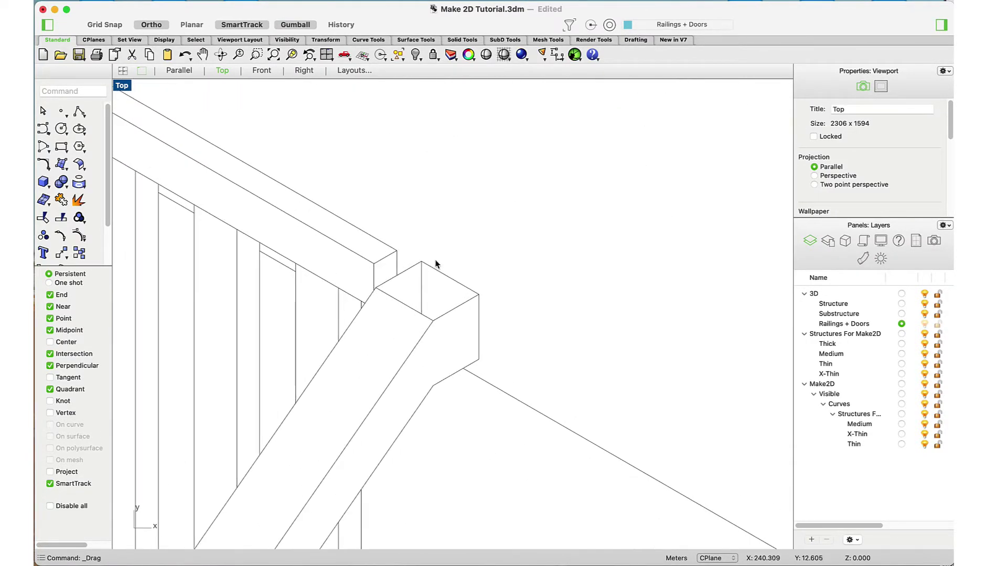
{"action": "scroll", "coordinate": [452, 399], "scroll_direction": "down", "scroll_amount": 5}
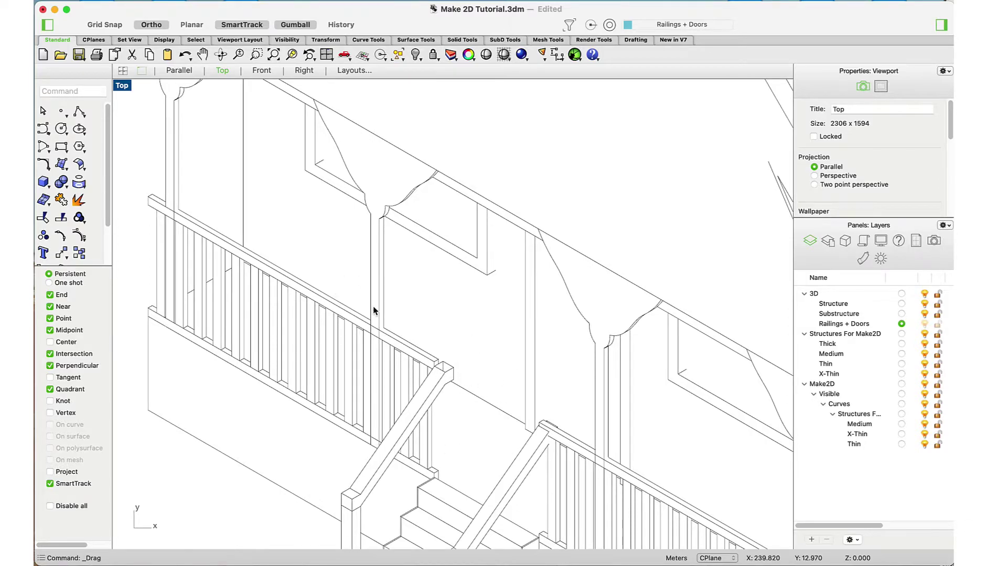
{"action": "scroll", "coordinate": [517, 221], "scroll_direction": "down", "scroll_amount": 5}
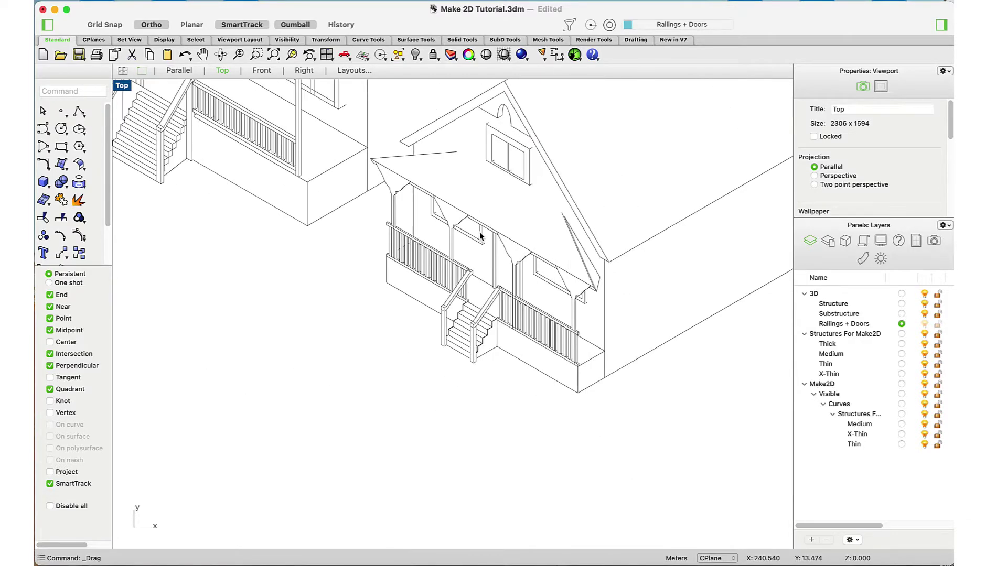
{"action": "scroll", "coordinate": [533, 377], "scroll_direction": "down", "scroll_amount": 5}
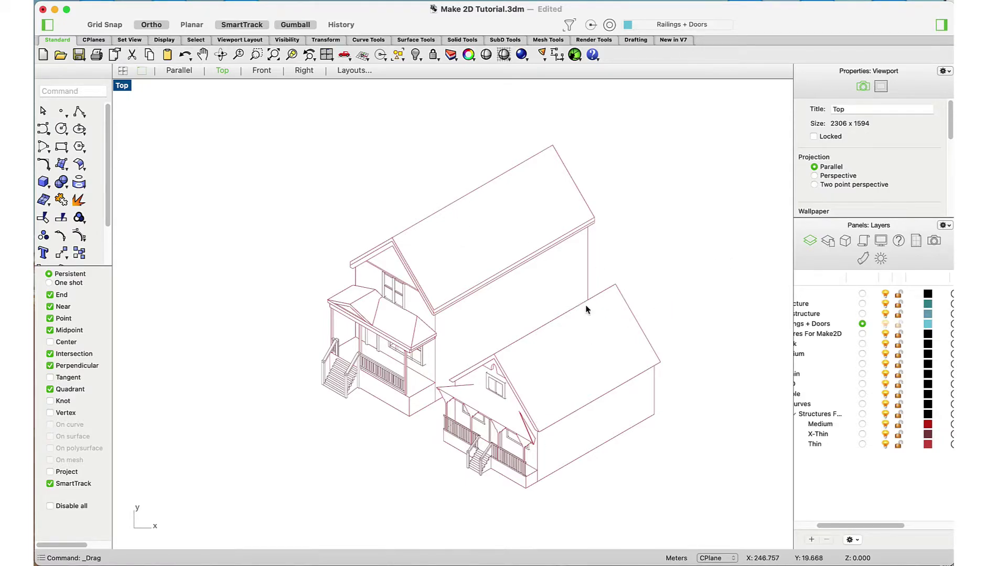
- Add a layer named Thick below Medium in the Make2D curves group and make it current
{"action": "left_click", "coordinate": [829, 426]}
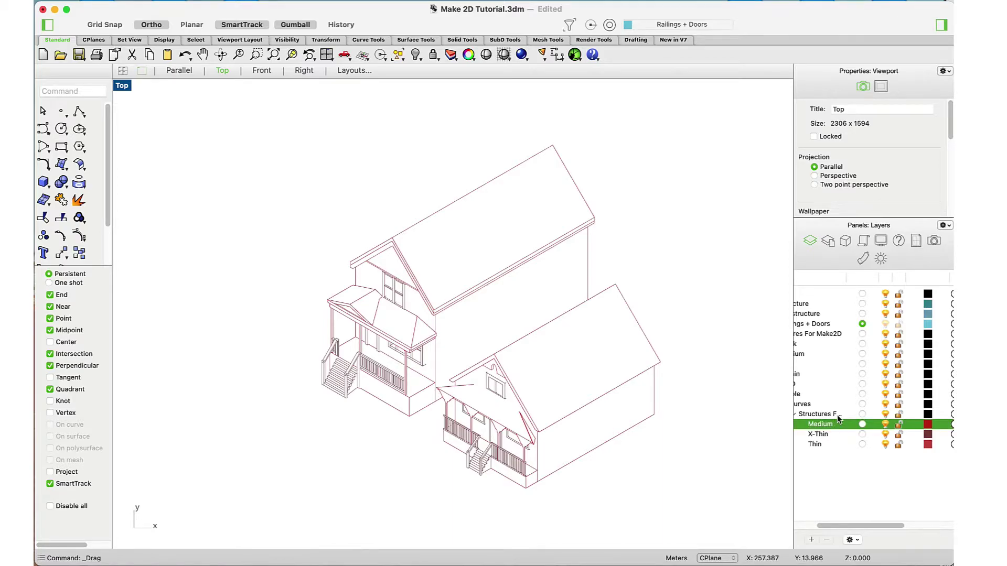
{"action": "scroll", "coordinate": [837, 414], "scroll_direction": "left", "scroll_amount": 3}
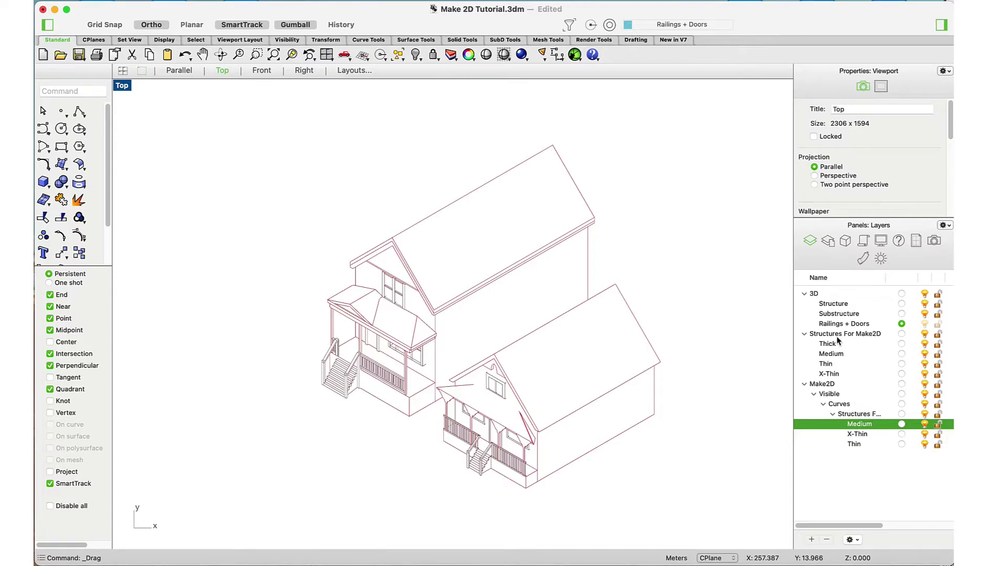
{"action": "right_click", "coordinate": [854, 430]}
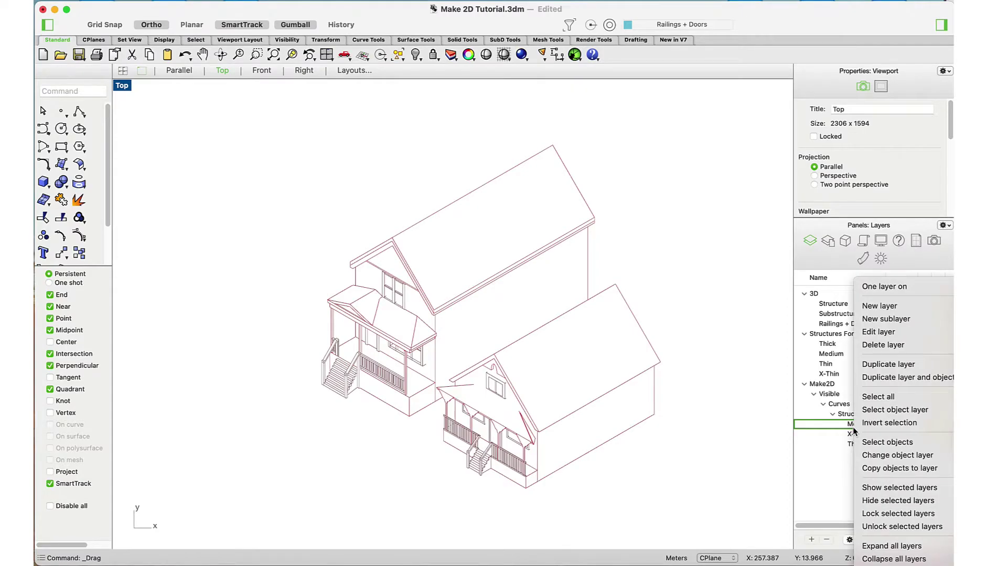
{"action": "left_click", "coordinate": [886, 309]}
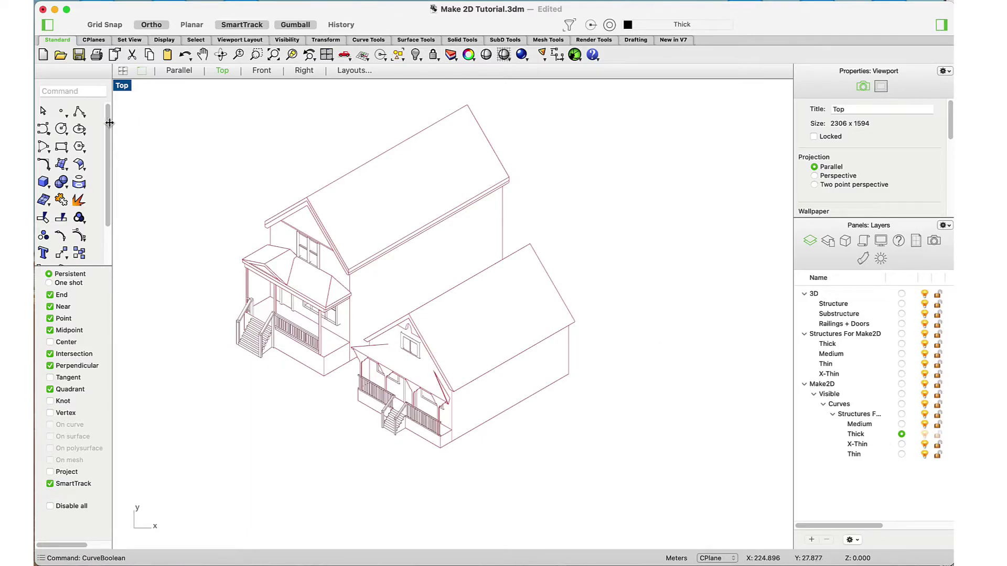
{"action": "left_click", "coordinate": [62, 147]}
{"action": "scroll", "coordinate": [434, 324], "scroll_direction": "down", "scroll_amount": 3}
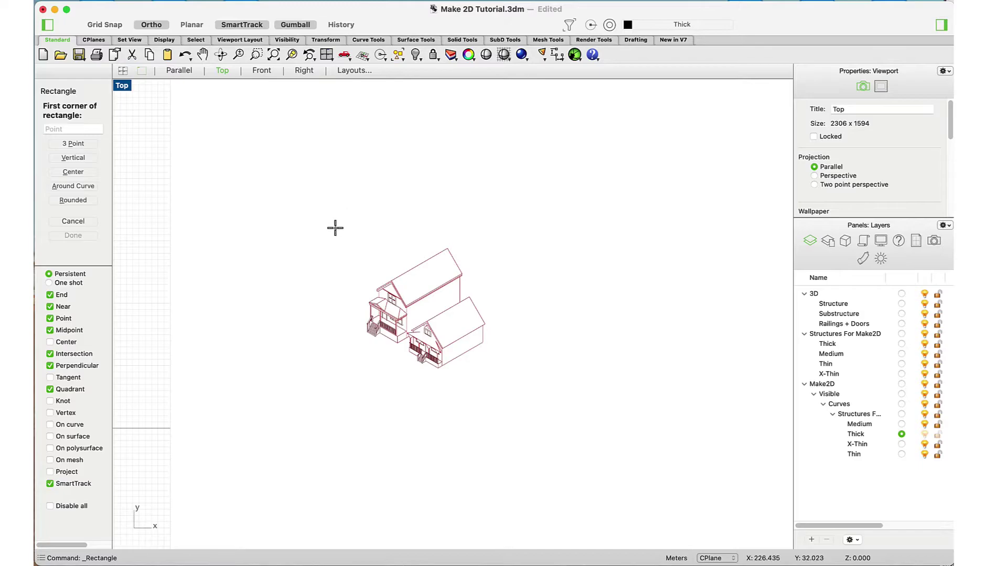
{"action": "left_click", "coordinate": [335, 228]}
{"action": "left_click", "coordinate": [533, 374]}
{"action": "left_click_drag", "start_coordinate": [563, 384], "coordinate": [513, 315]}
{"action": "key", "text": "Delete"}
- Draw a roughly square rectangle enclosing the 2D drawing of both houses, with some margin on every side
{"action": "key", "text": "Return"}
{"action": "left_click", "coordinate": [344, 230]}
{"action": "left_click", "coordinate": [518, 404]}
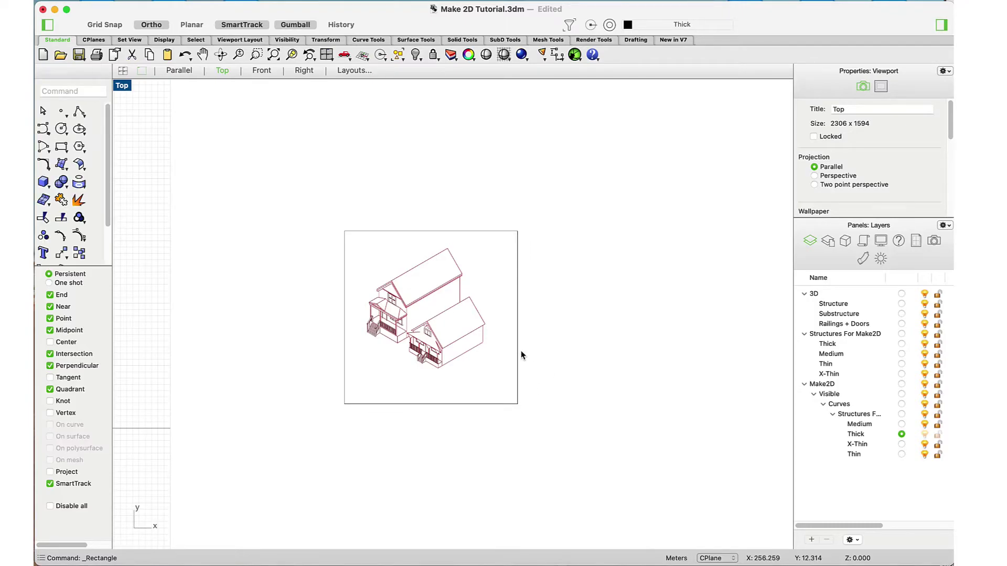
- Run CurveBoolean on the rectangle and the whole 2D drawing, keeping the region between the rectangle and the houses' silhouette
{"action": "type", "text": "curveb"}
{"action": "key", "text": "Return"}
{"action": "left_click_drag", "start_coordinate": [563, 428], "coordinate": [304, 178]}
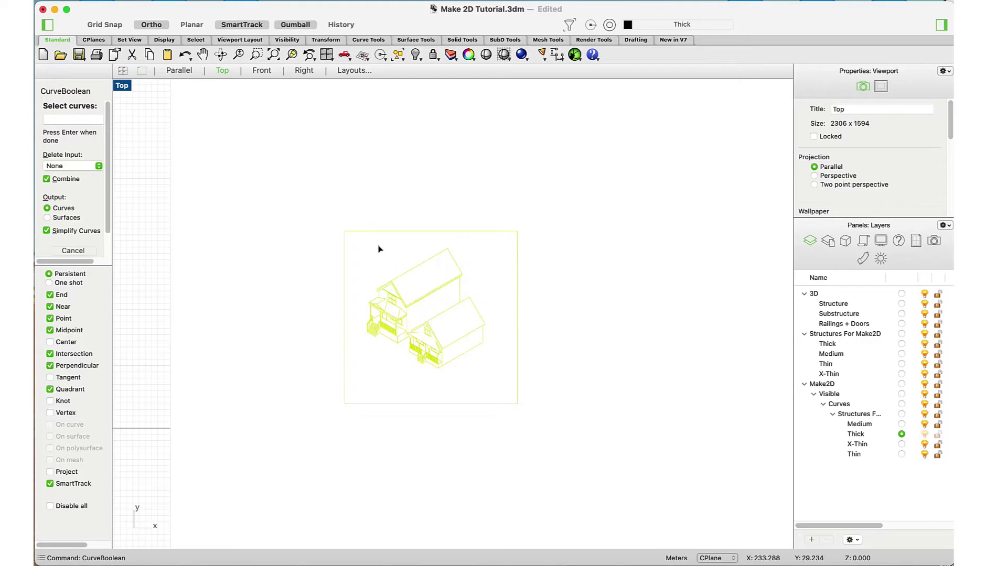
{"action": "key", "text": "Return"}
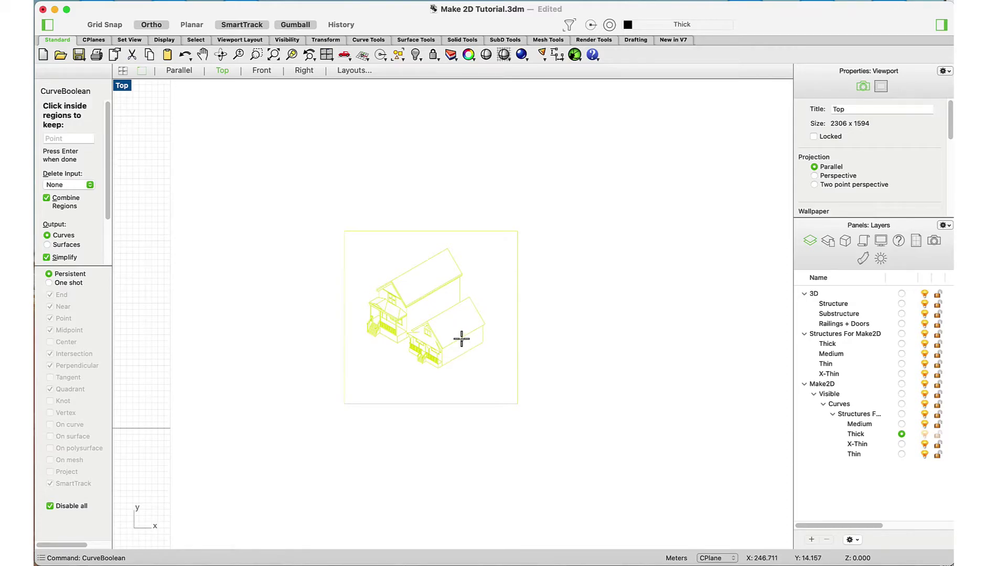
{"action": "scroll", "coordinate": [107, 244], "scroll_direction": "down", "scroll_amount": 3}
{"action": "scroll", "coordinate": [107, 243], "scroll_direction": "up", "scroll_amount": 3}
{"action": "scroll", "coordinate": [418, 340], "scroll_direction": "up", "scroll_amount": 5}
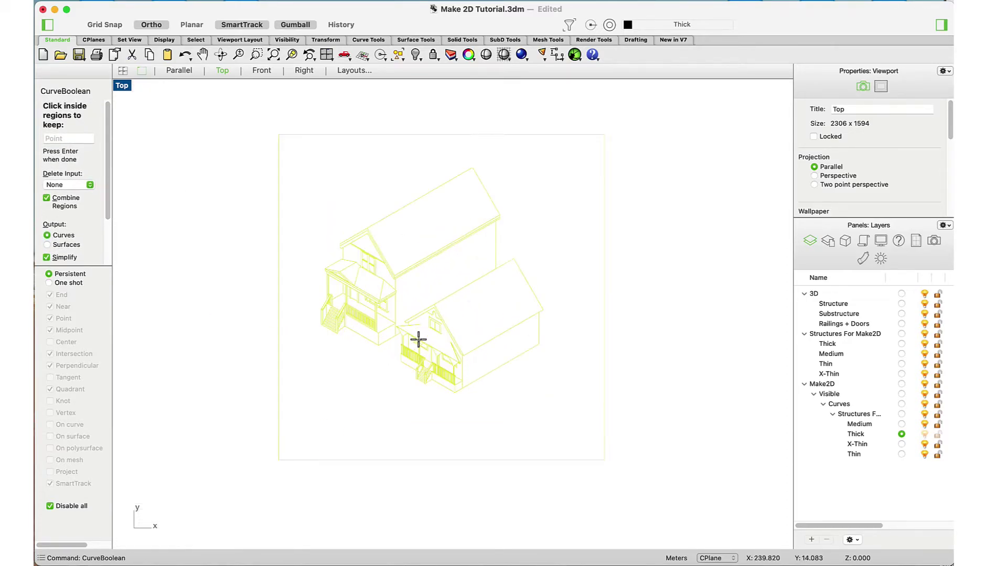
{"action": "scroll", "coordinate": [418, 340], "scroll_direction": "up", "scroll_amount": 1}
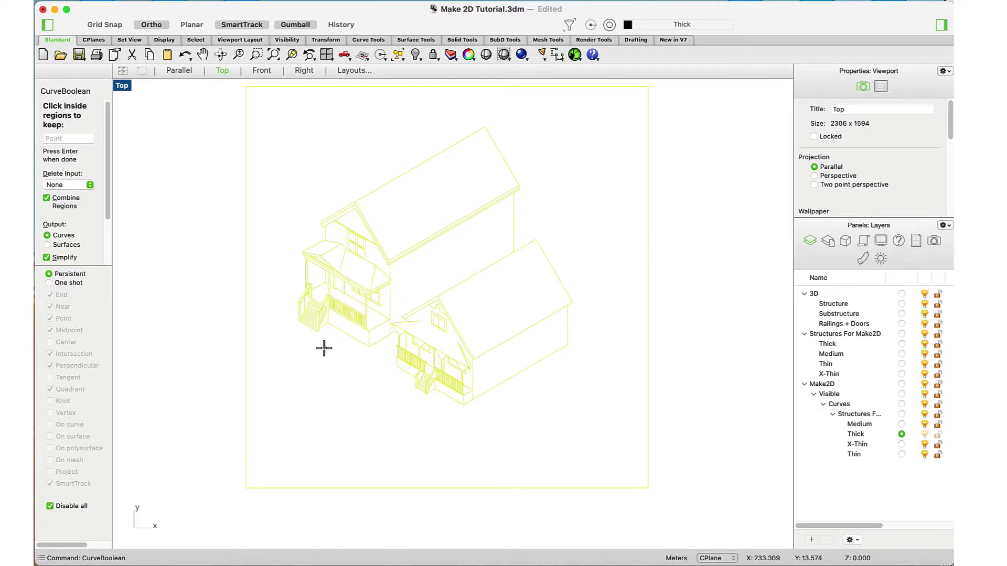
{"action": "left_click", "coordinate": [360, 131]}
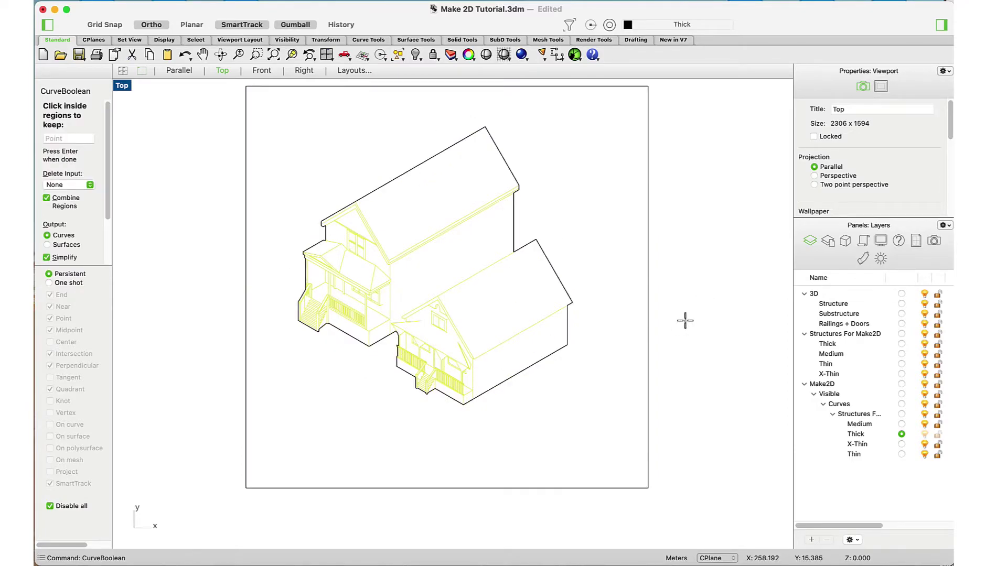
- Add the larger house's open porch bay and the gap beside its stair railing to the CurveBoolean regions
{"action": "scroll", "coordinate": [320, 309], "scroll_direction": "up", "scroll_amount": 6}
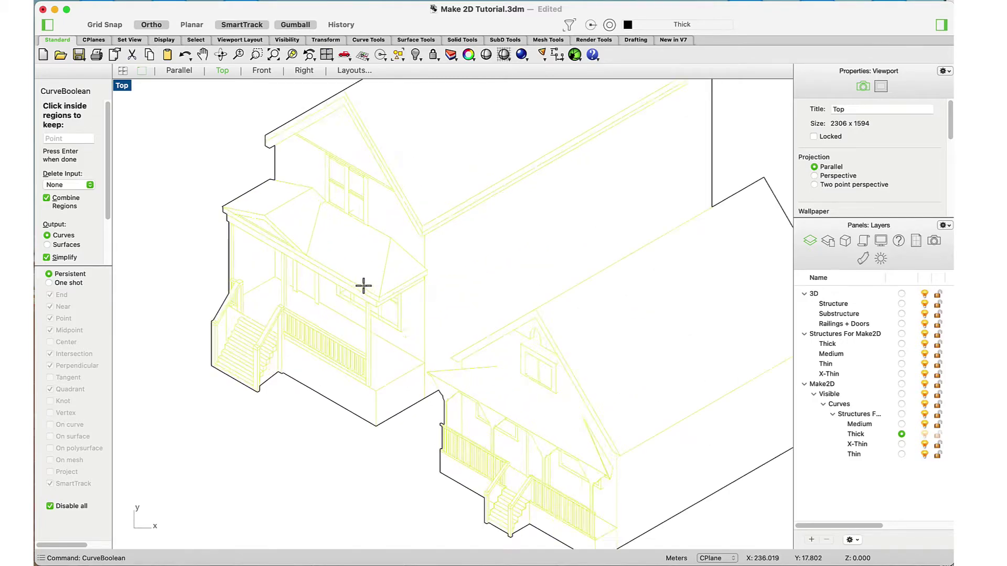
{"action": "scroll", "coordinate": [345, 283], "scroll_direction": "down", "scroll_amount": 4}
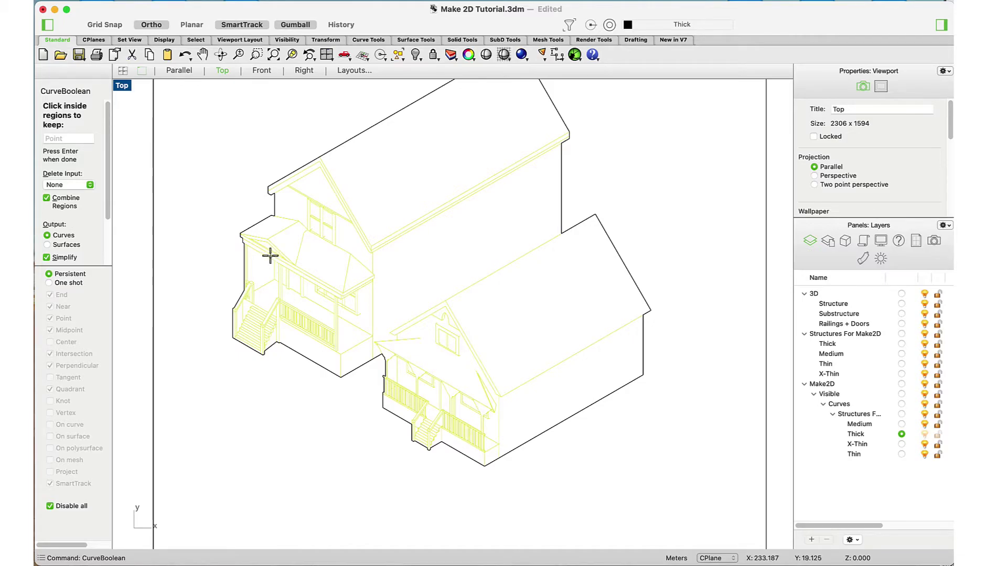
{"action": "scroll", "coordinate": [256, 260], "scroll_direction": "up", "scroll_amount": 5}
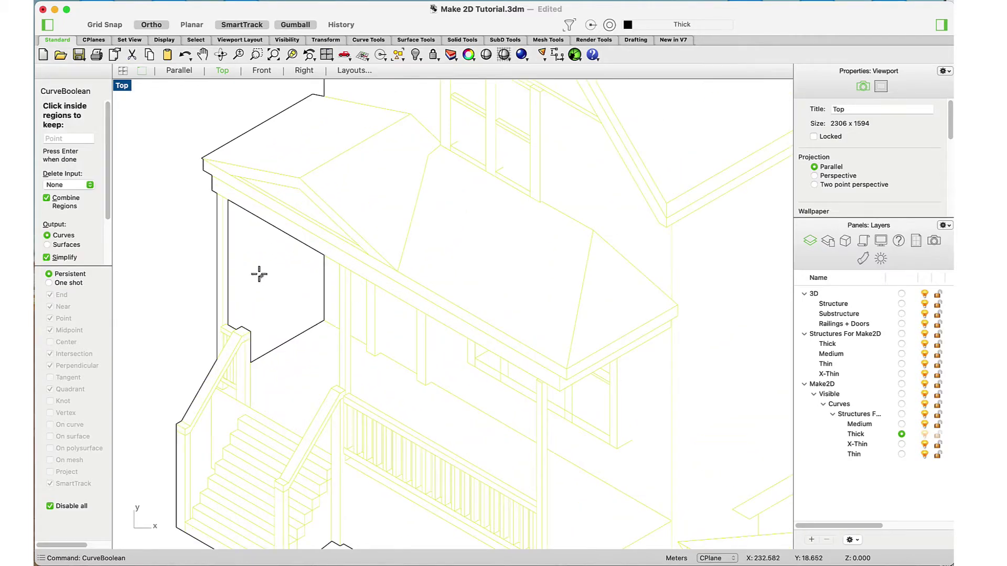
{"action": "scroll", "coordinate": [224, 236], "scroll_direction": "down", "scroll_amount": 5}
{"action": "scroll", "coordinate": [220, 309], "scroll_direction": "up", "scroll_amount": 5}
{"action": "scroll", "coordinate": [209, 305], "scroll_direction": "up", "scroll_amount": 4}
{"action": "scroll", "coordinate": [272, 279], "scroll_direction": "down", "scroll_amount": 6}
{"action": "left_click", "coordinate": [292, 259]}
{"action": "scroll", "coordinate": [274, 325], "scroll_direction": "down", "scroll_amount": 5}
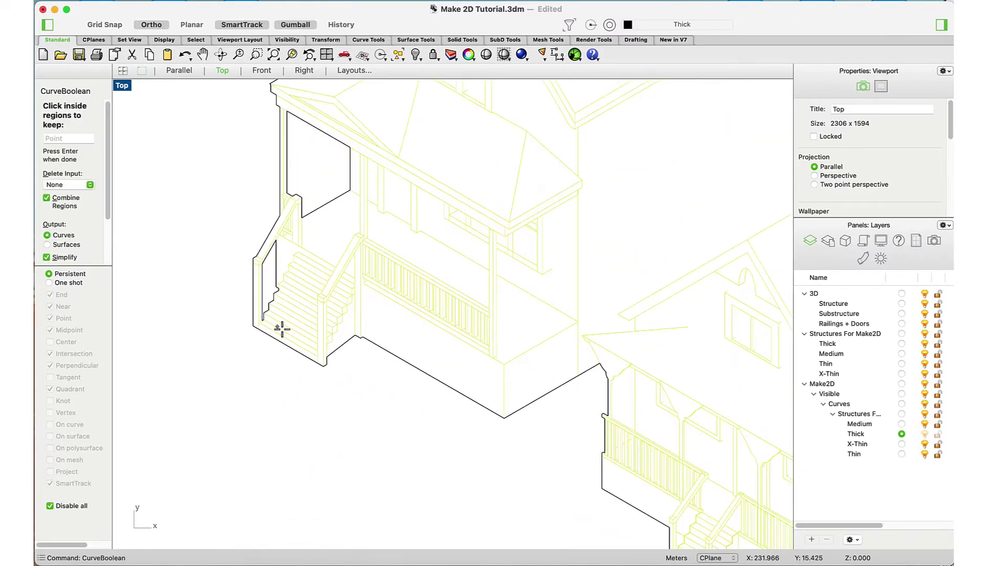
{"action": "scroll", "coordinate": [350, 362], "scroll_direction": "down", "scroll_amount": 3}
{"action": "scroll", "coordinate": [351, 360], "scroll_direction": "up", "scroll_amount": 1}
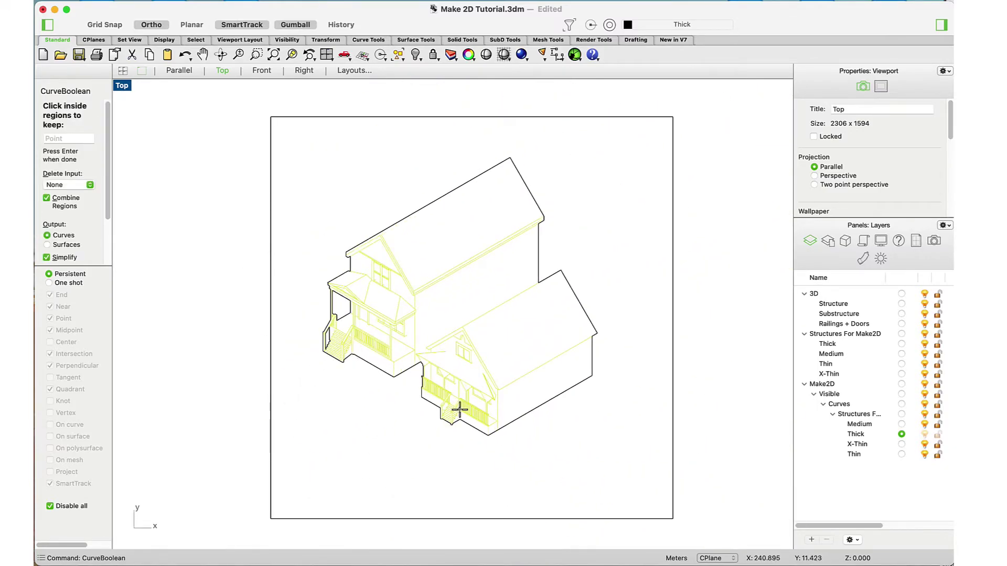
- Add the opening beside the smaller house's outermost porch post as a region and complete the CurveBoolean
{"action": "scroll", "coordinate": [432, 387], "scroll_direction": "up", "scroll_amount": 6}
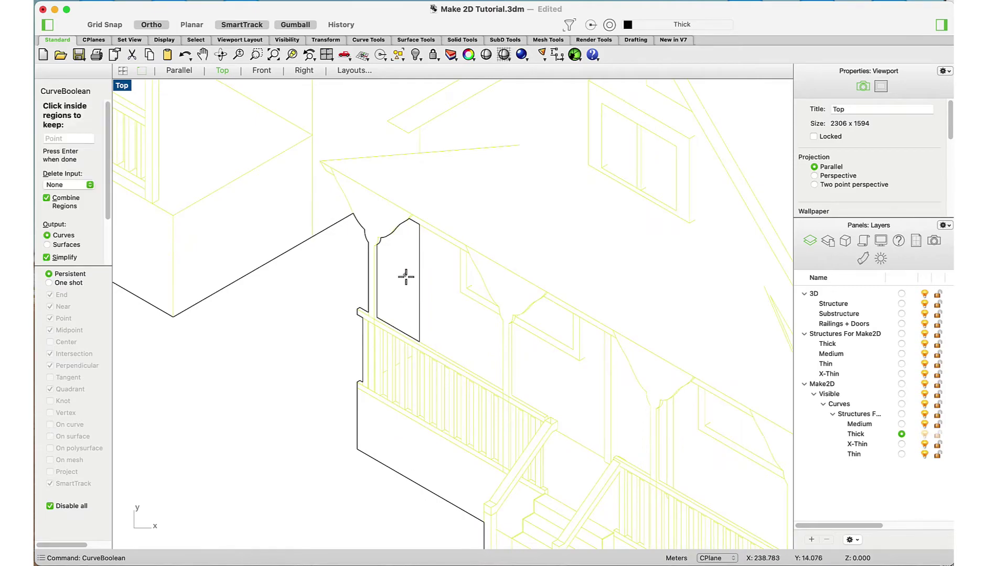
{"action": "scroll", "coordinate": [448, 393], "scroll_direction": "down", "scroll_amount": 5}
{"action": "scroll", "coordinate": [423, 223], "scroll_direction": "down", "scroll_amount": 2}
{"action": "scroll", "coordinate": [493, 426], "scroll_direction": "down", "scroll_amount": 4}
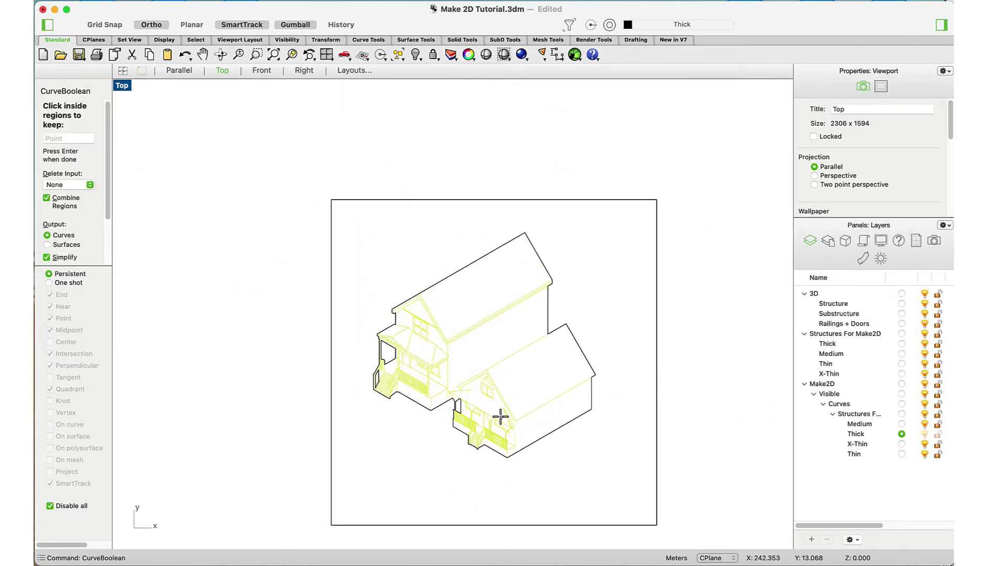
{"action": "key", "text": "Return"}
- Delete the rectangular frame curves around the drawing, keeping the outline of the houses
{"action": "left_click", "coordinate": [670, 175]}
{"action": "left_click_drag", "start_coordinate": [666, 160], "coordinate": [640, 214]}
{"action": "key", "text": "Delete"}
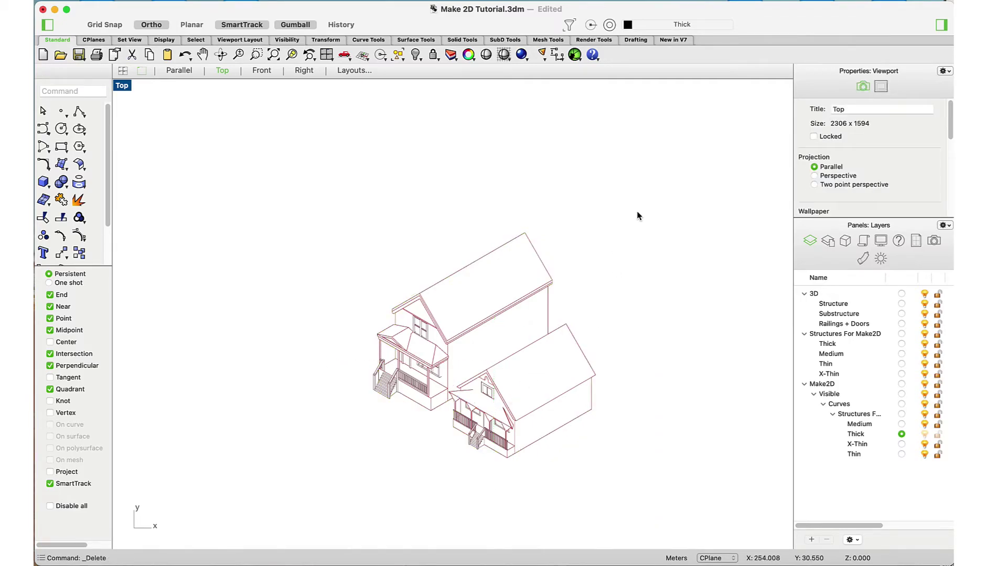
- Isolate the Thick outline by hiding the Medium, Thin and X-Thin layers to check it, and show them again
{"action": "left_click", "coordinate": [925, 444]}
{"action": "left_click", "coordinate": [925, 455]}
{"action": "left_click", "coordinate": [925, 425]}
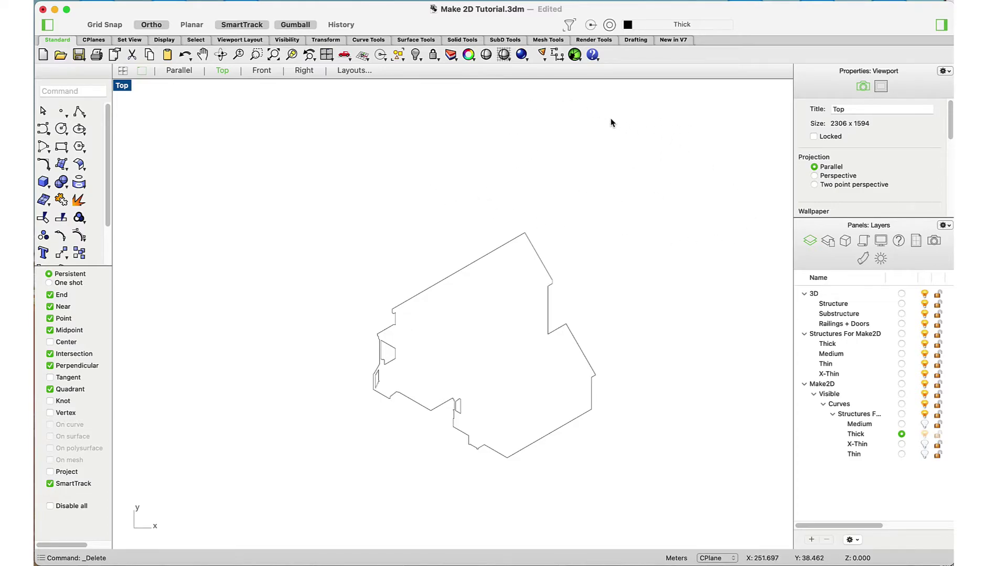
{"action": "left_click", "coordinate": [924, 453]}
{"action": "left_click", "coordinate": [925, 426]}
{"action": "left_click", "coordinate": [924, 444]}
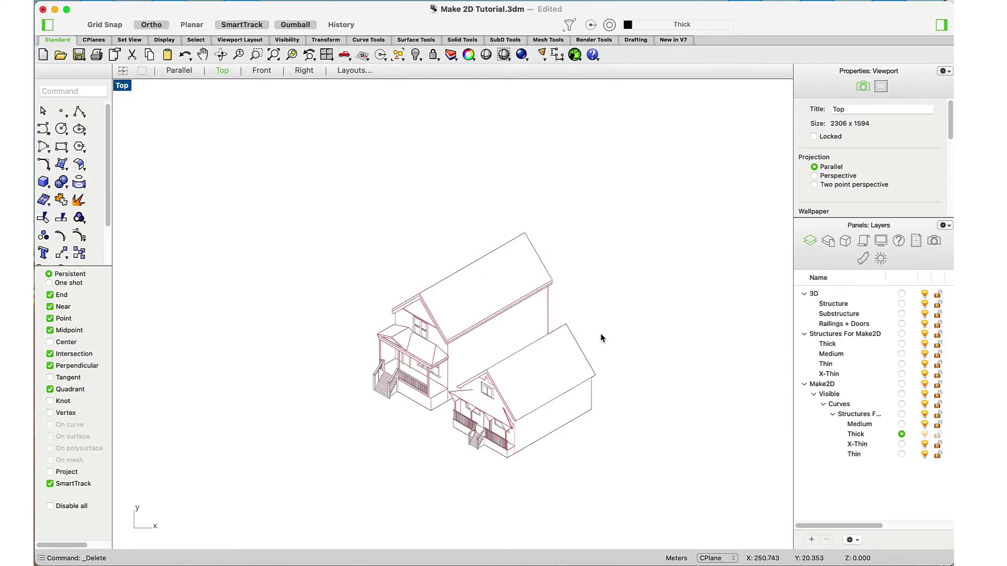
- Move the complete 2D drawing back onto the grid, close to the origin in the positive X and Y quadrant
{"action": "scroll", "coordinate": [491, 294], "scroll_direction": "down", "scroll_amount": 15}
{"action": "left_click_drag", "start_coordinate": [532, 328], "coordinate": [448, 255]}
{"action": "left_click_drag", "start_coordinate": [502, 297], "coordinate": [317, 315]}
{"action": "scroll", "coordinate": [316, 315], "scroll_direction": "up", "scroll_amount": 15}
{"action": "scroll", "coordinate": [316, 314], "scroll_direction": "down", "scroll_amount": 2}
{"action": "left_click_drag", "start_coordinate": [320, 170], "coordinate": [468, 231]}
{"action": "left_click", "coordinate": [443, 256]}
- Select all curves of the 2D drawing and start exporting them as an Adobe Illustrator file in the Make2D folder
{"action": "scroll", "coordinate": [268, 255], "scroll_direction": "up", "scroll_amount": 12}
{"action": "scroll", "coordinate": [268, 257], "scroll_direction": "down", "scroll_amount": 10}
{"action": "left_click_drag", "start_coordinate": [486, 379], "coordinate": [239, 187]}
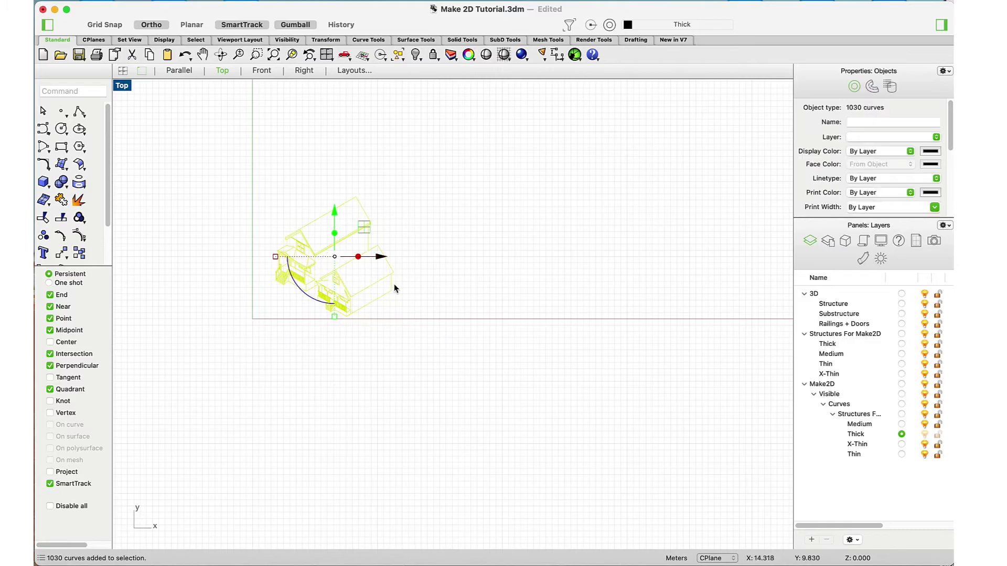
{"action": "left_click", "coordinate": [84, 1]}
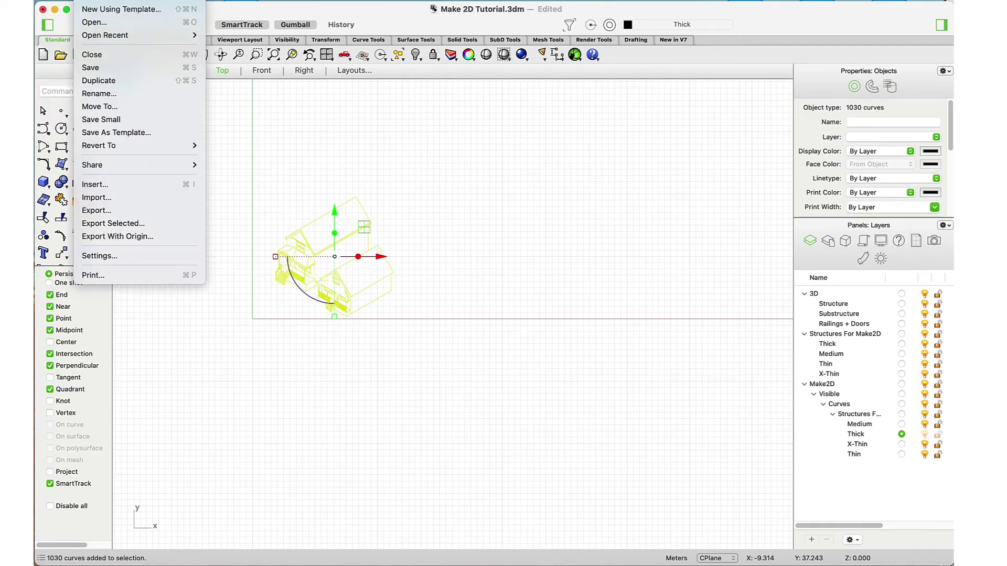
{"action": "left_click", "coordinate": [117, 227]}
{"action": "left_click", "coordinate": [531, 328]}
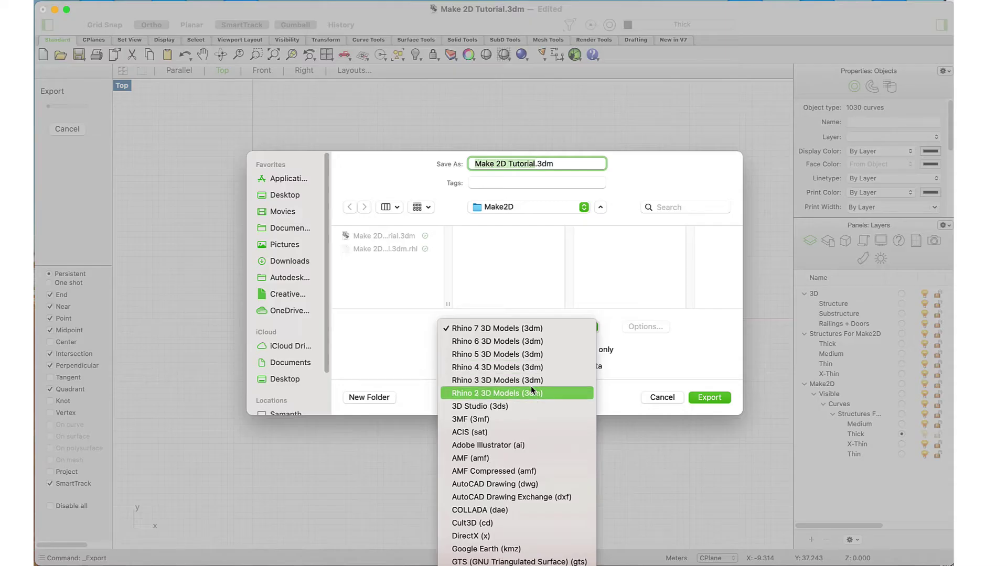
{"action": "left_click", "coordinate": [510, 445]}
{"action": "left_click", "coordinate": [706, 397]}
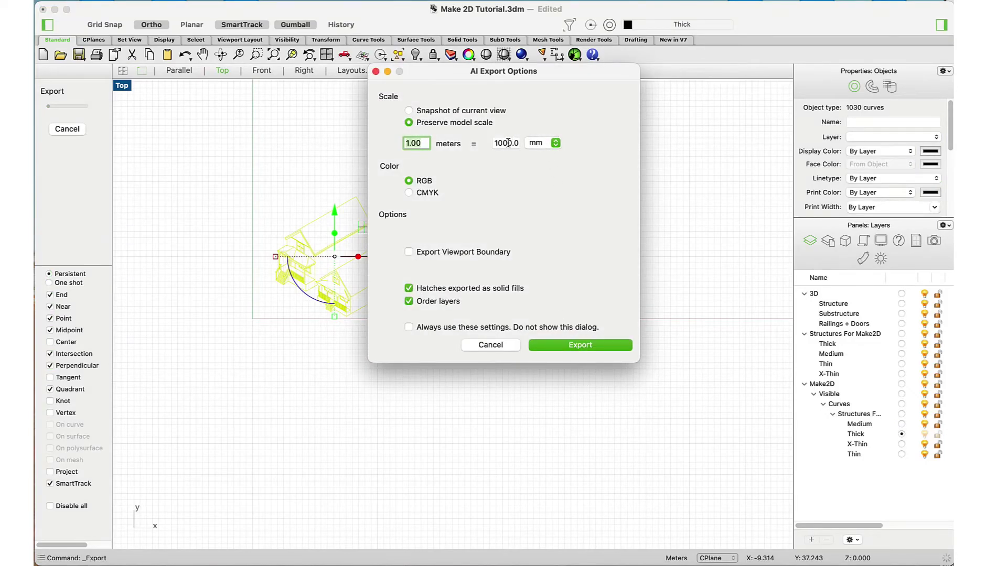
- Set the export scale to 1 meter = 1 mm with model scale preserved, and export the file
{"action": "left_click", "coordinate": [508, 142]}
{"action": "type", "text": "1"}
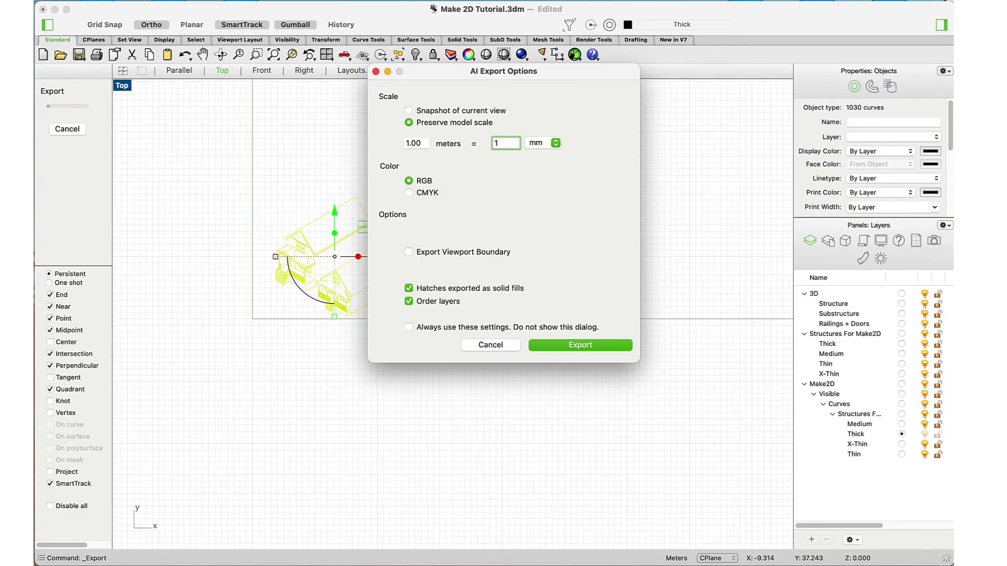
{"action": "key", "text": "Tab"}
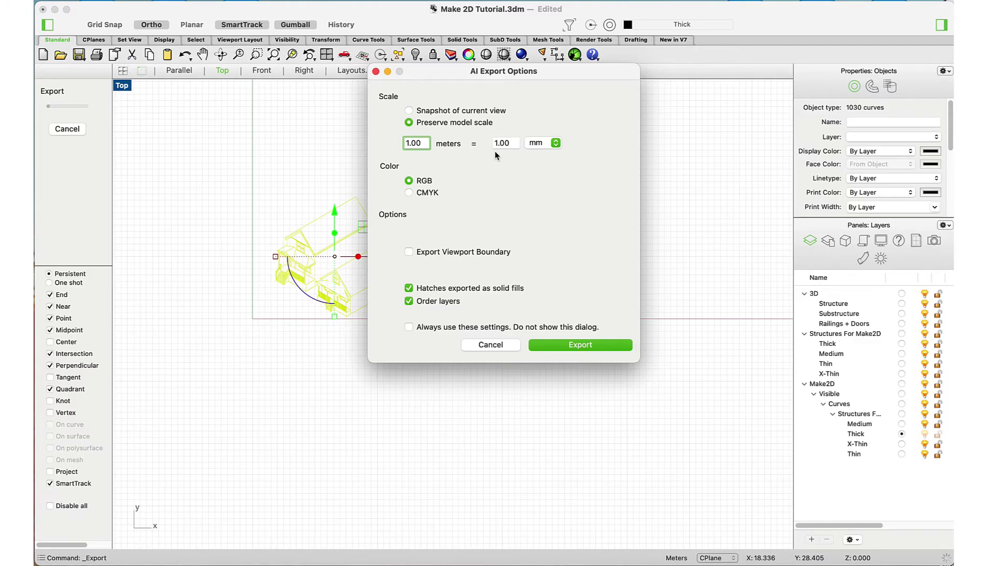
{"action": "left_click", "coordinate": [594, 345]}
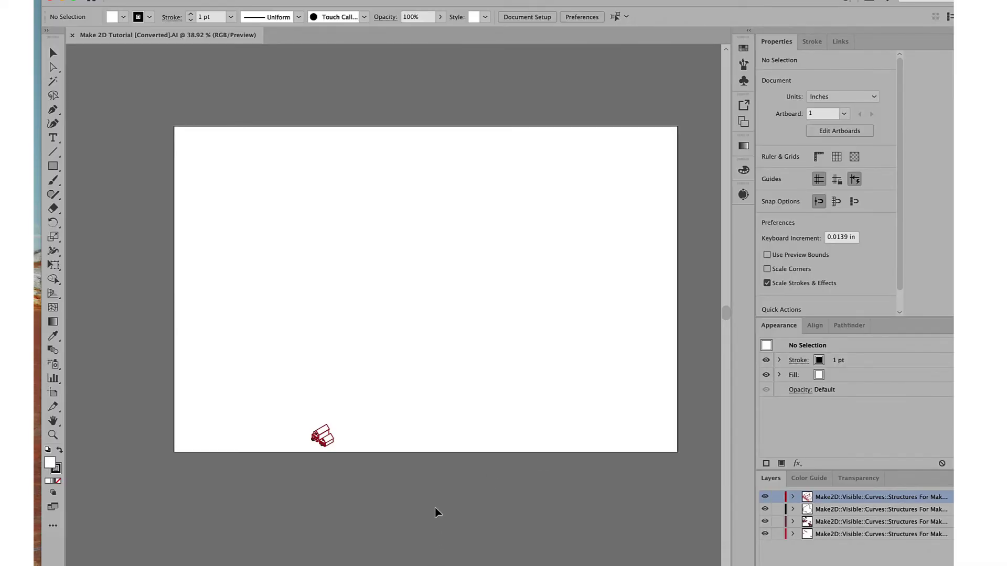
- In Adobe Illustrator, scale all the exported linework up proportionally to about 9.5 in wide so it fills the artboard's height
{"action": "left_click_drag", "start_coordinate": [421, 511], "coordinate": [220, 409]}
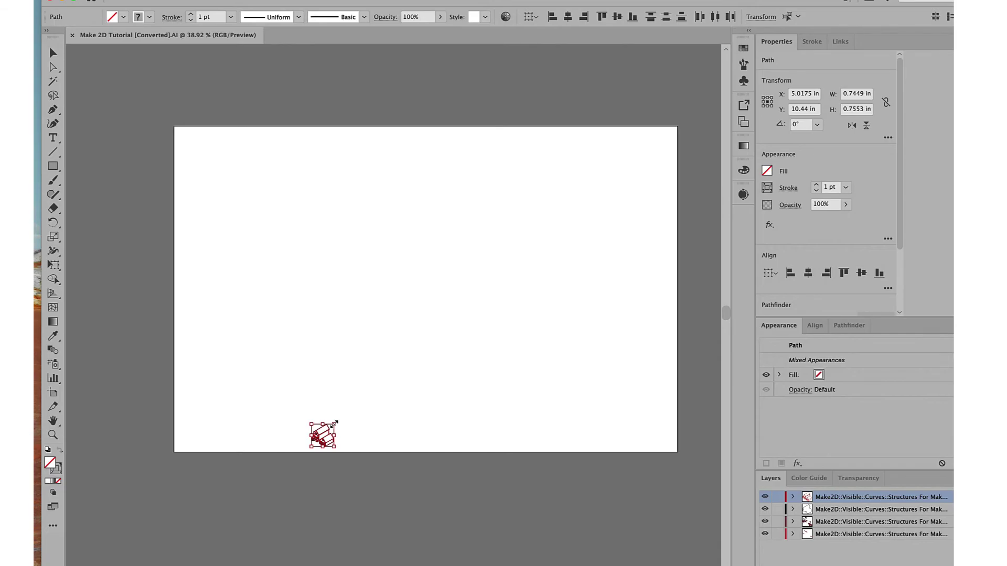
{"action": "left_click_drag", "start_coordinate": [334, 423], "coordinate": [594, 161], "text": "shift"}
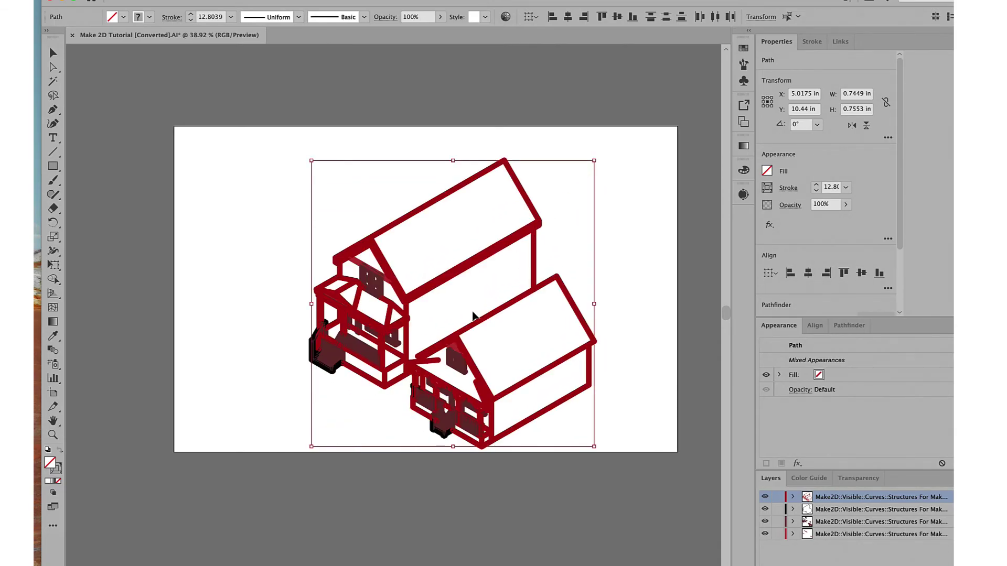
{"action": "left_click", "coordinate": [348, 456]}
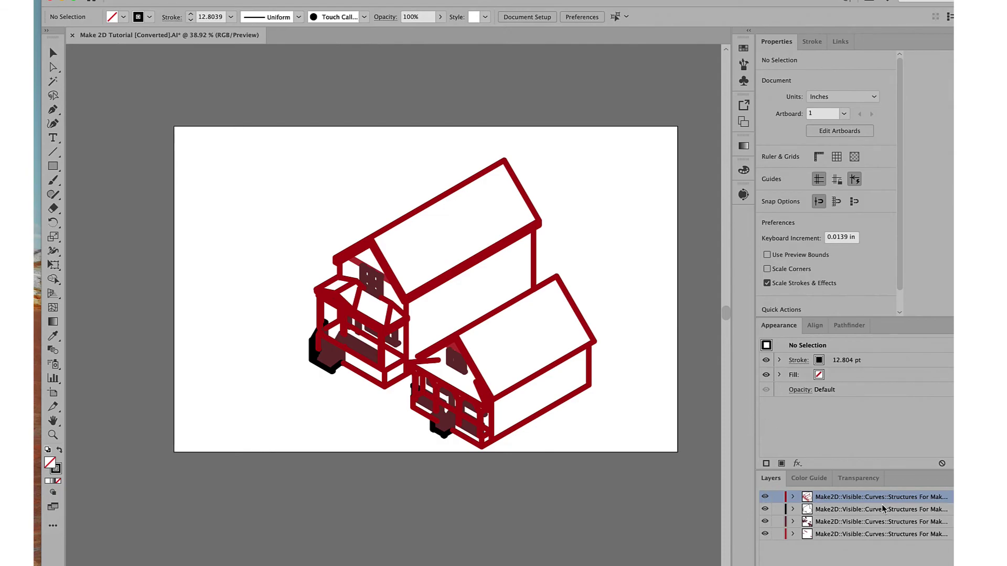
- Rename the four imported layers Thick, Medium, Thin and X-Thin, ordered from thickest to thinnest
{"action": "left_click_drag", "start_coordinate": [837, 468], "coordinate": [837, 393]}
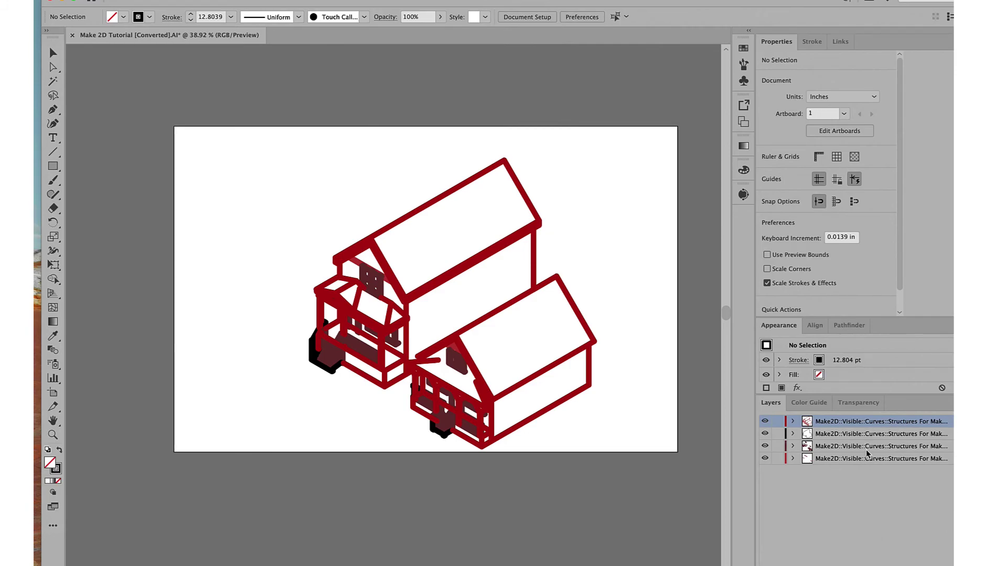
{"action": "double_click", "coordinate": [872, 422]}
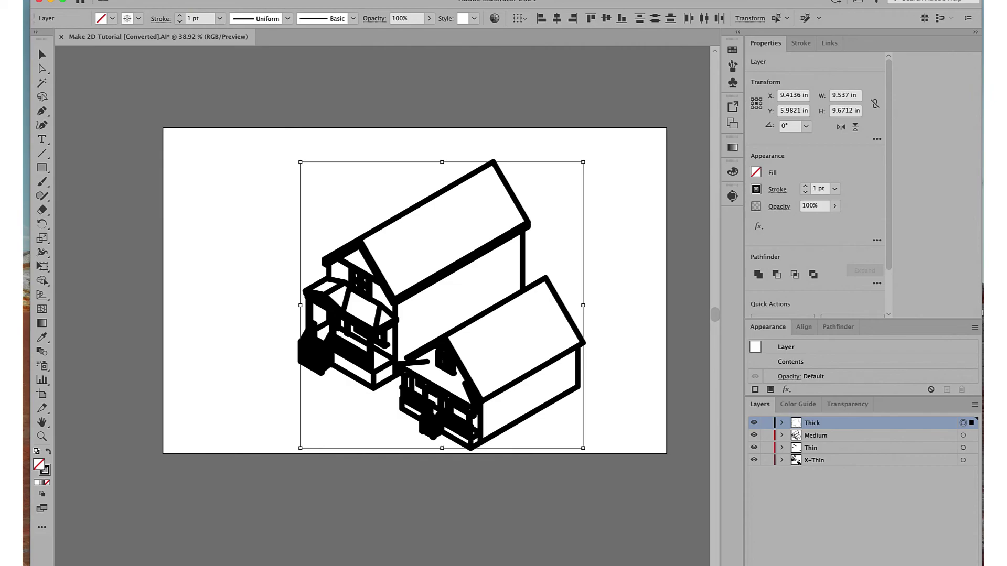
- Set the stroke weight of everything on the Medium layer to 0.7 pt
{"action": "left_click", "coordinate": [963, 435]}
{"action": "double_click", "coordinate": [190, 18]}
{"action": "type", "text": ".7"}
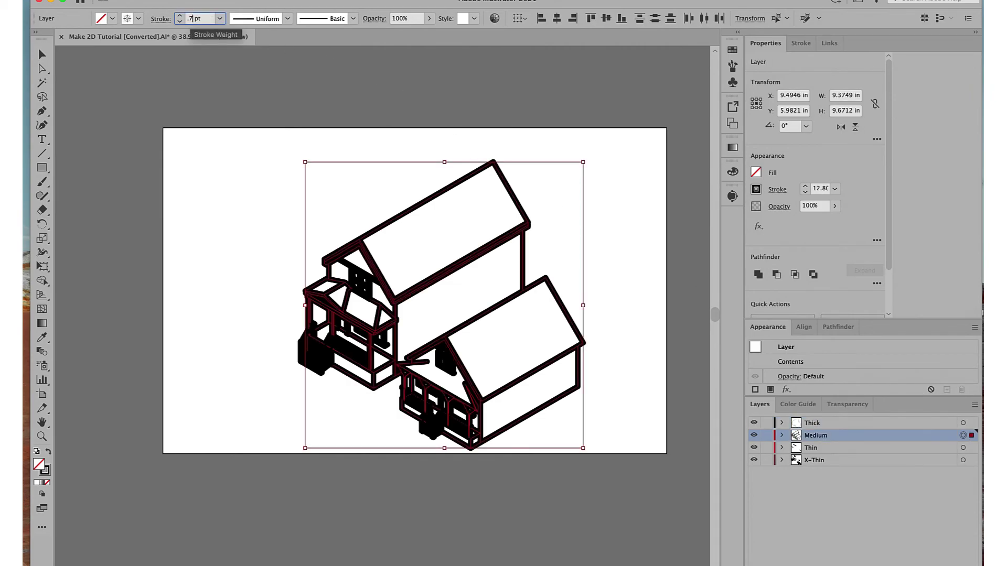
{"action": "key", "text": "Return"}
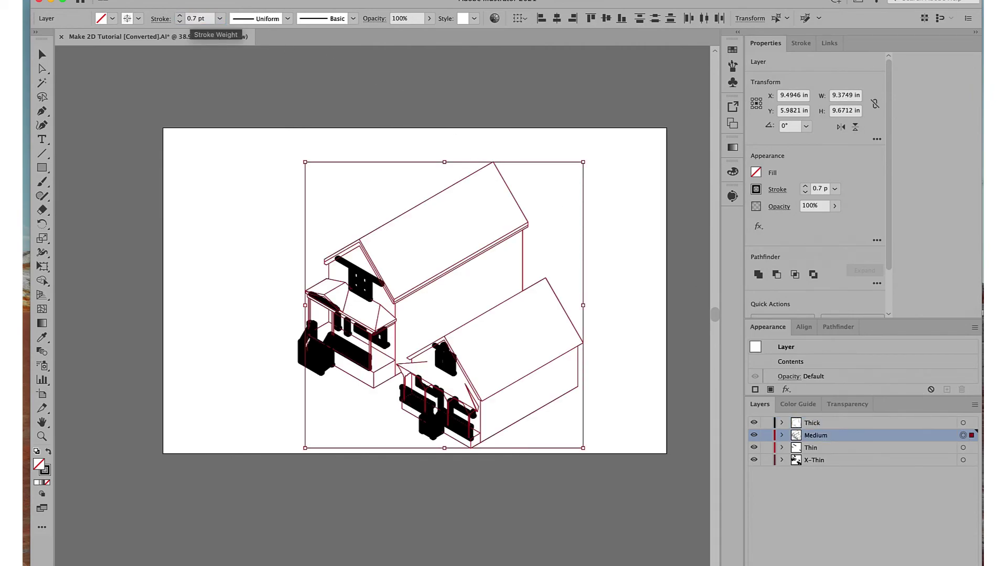
- Set the stroke weight of everything on the Thin layer to 0.25 pt
{"action": "left_click", "coordinate": [963, 447]}
{"action": "double_click", "coordinate": [186, 18]}
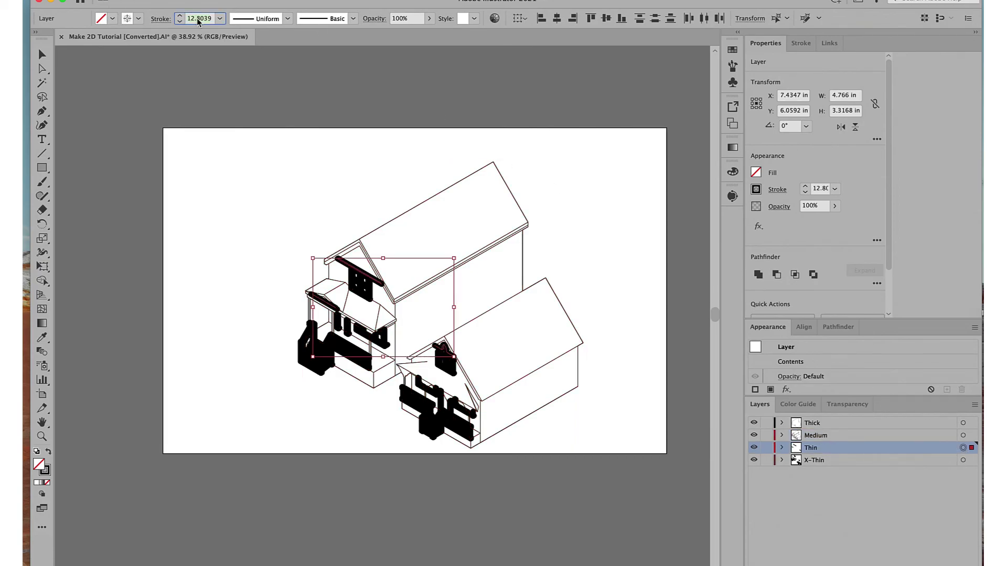
{"action": "type", "text": ".25"}
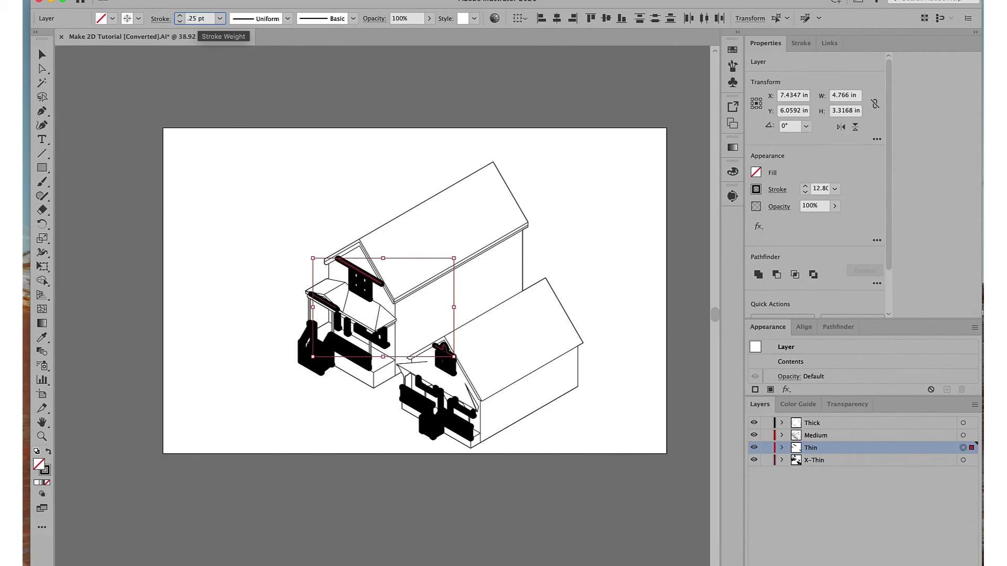
{"action": "key", "text": "Return"}
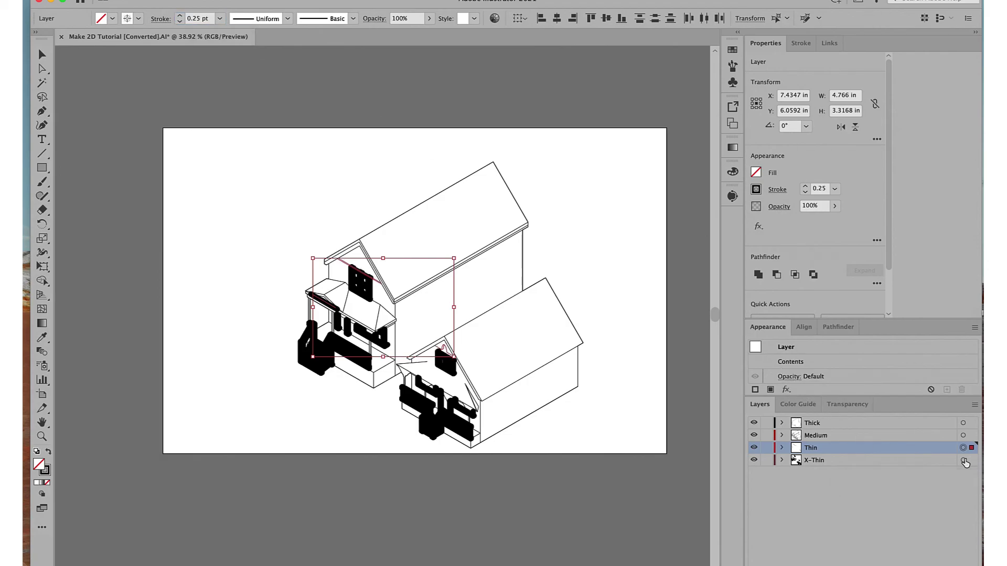
- Set the stroke weight of everything on the X-Thin layer to 0.1 pt
{"action": "left_click", "coordinate": [976, 461]}
{"action": "double_click", "coordinate": [201, 21]}
{"action": "type", "text": ".1"}
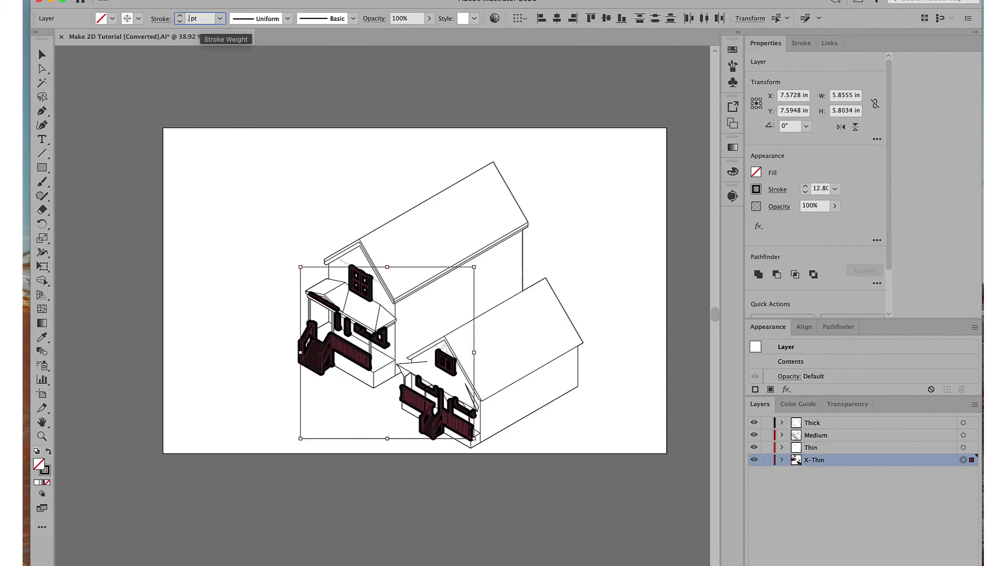
{"action": "key", "text": "Return"}
{"action": "left_click", "coordinate": [208, 178]}
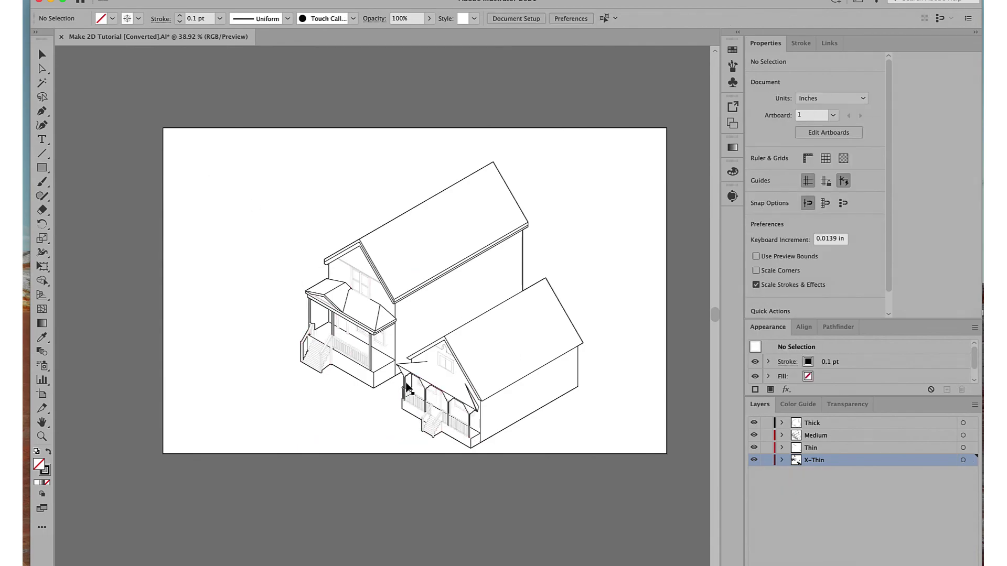
- Set the stroke weight of the outline on the Thick layer to 1.5 pt and review the drawing
{"action": "scroll", "coordinate": [362, 386], "scroll_direction": "up", "scroll_amount": 1, "text": "alt"}
{"action": "left_click", "coordinate": [963, 423]}
{"action": "left_click", "coordinate": [197, 19]}
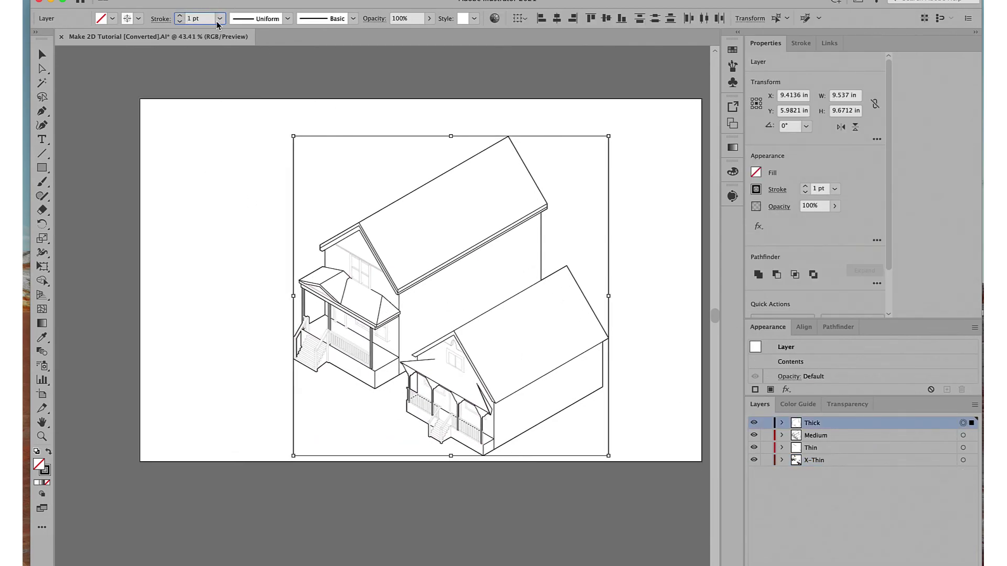
{"action": "type", "text": "1.5"}
{"action": "key", "text": "Return"}
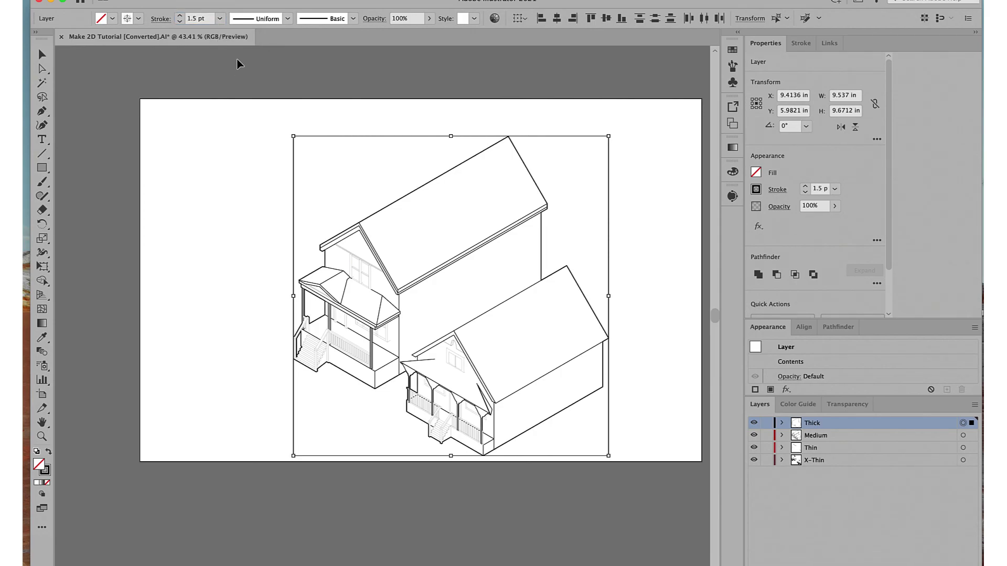
{"action": "left_click", "coordinate": [209, 104]}
{"action": "scroll", "coordinate": [441, 156], "scroll_direction": "down", "scroll_amount": 3, "text": "alt"}
{"action": "scroll", "coordinate": [556, 178], "scroll_direction": "up", "scroll_amount": 3, "text": "alt"}
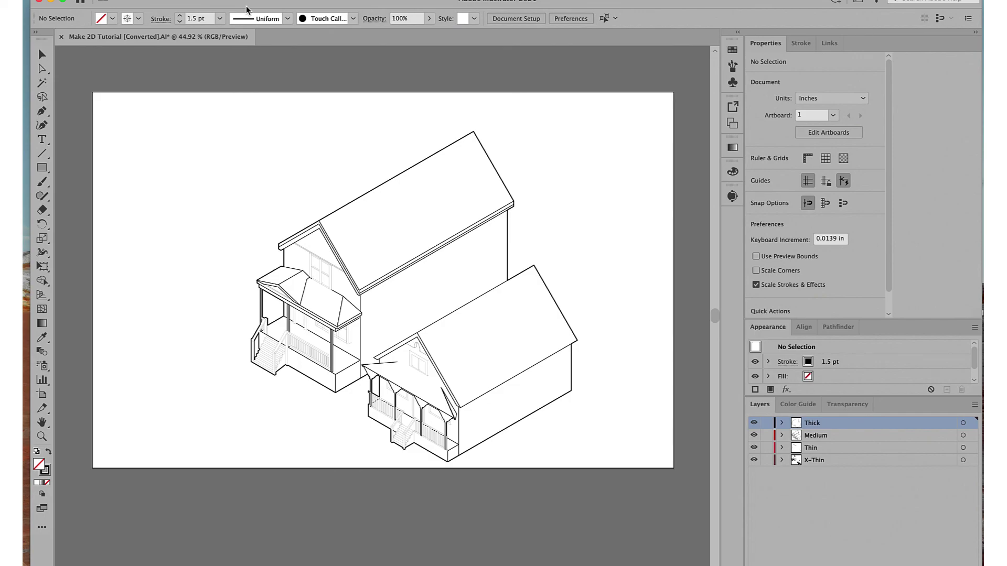
- Try heavier stroke weights on the Thick layer's outline and settle on 2 pt
{"action": "left_click", "coordinate": [179, 15]}
{"action": "left_click", "coordinate": [963, 423]}
{"action": "left_click", "coordinate": [179, 16]}
{"action": "left_click", "coordinate": [180, 16]}
{"action": "left_click", "coordinate": [179, 16]}
{"action": "left_click", "coordinate": [179, 15]}
{"action": "left_click", "coordinate": [179, 22]}
{"action": "left_click", "coordinate": [180, 22]}
{"action": "left_click", "coordinate": [179, 22]}
{"action": "left_click", "coordinate": [179, 22]}
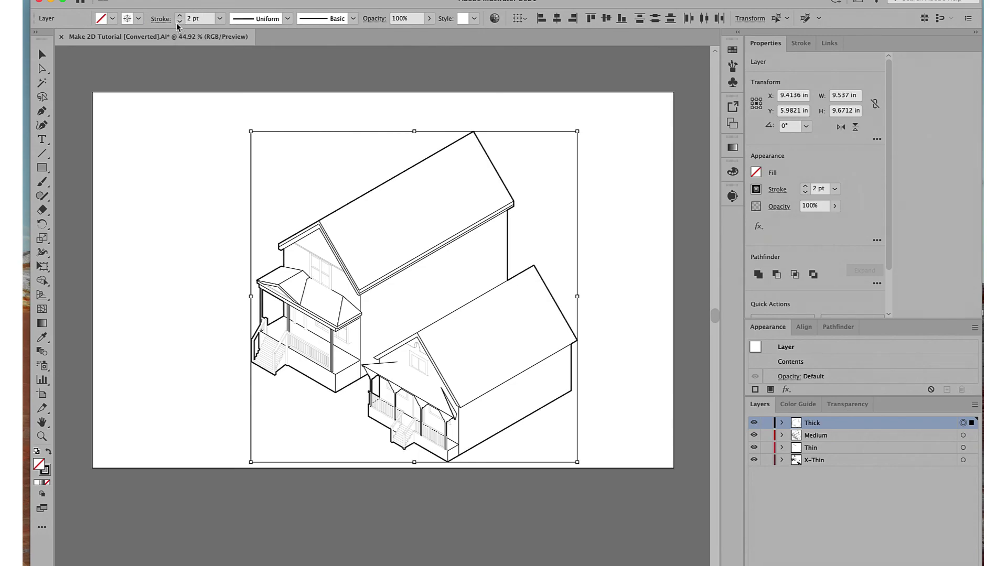